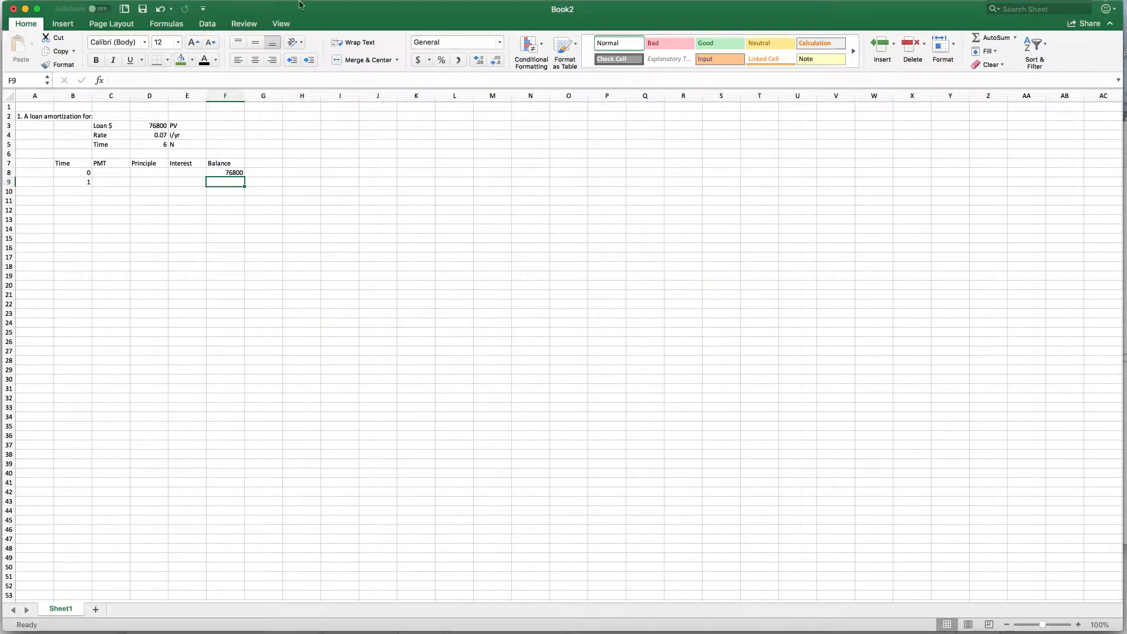
# - Set the worksheet zoom to 150%
pyautogui.click(291, 23)
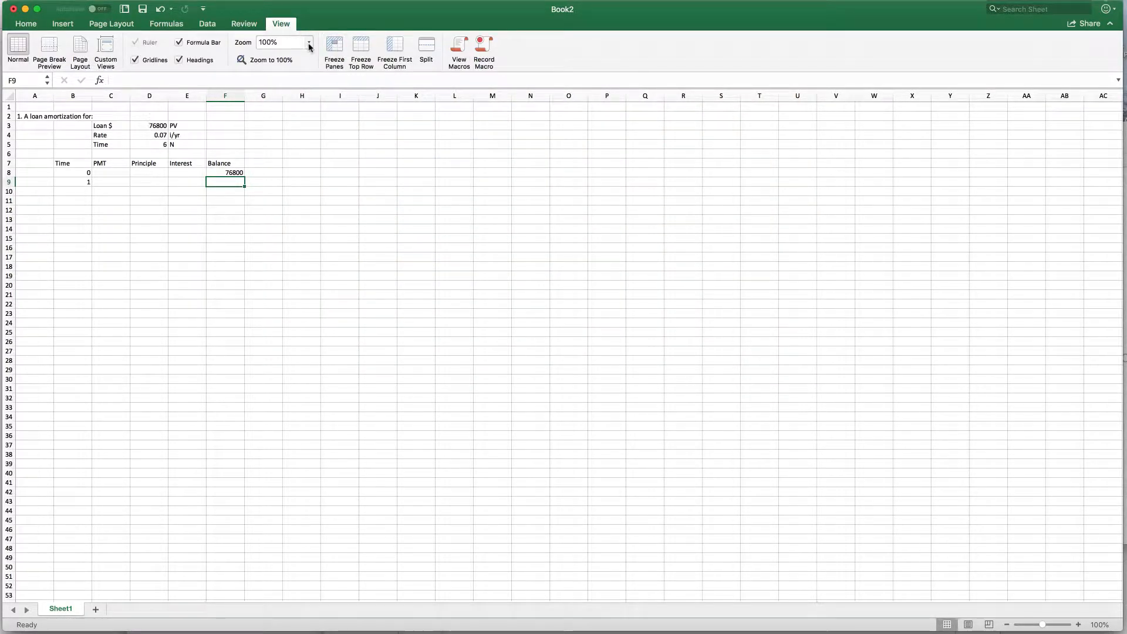
pyautogui.click(308, 42)
pyautogui.click(293, 68)
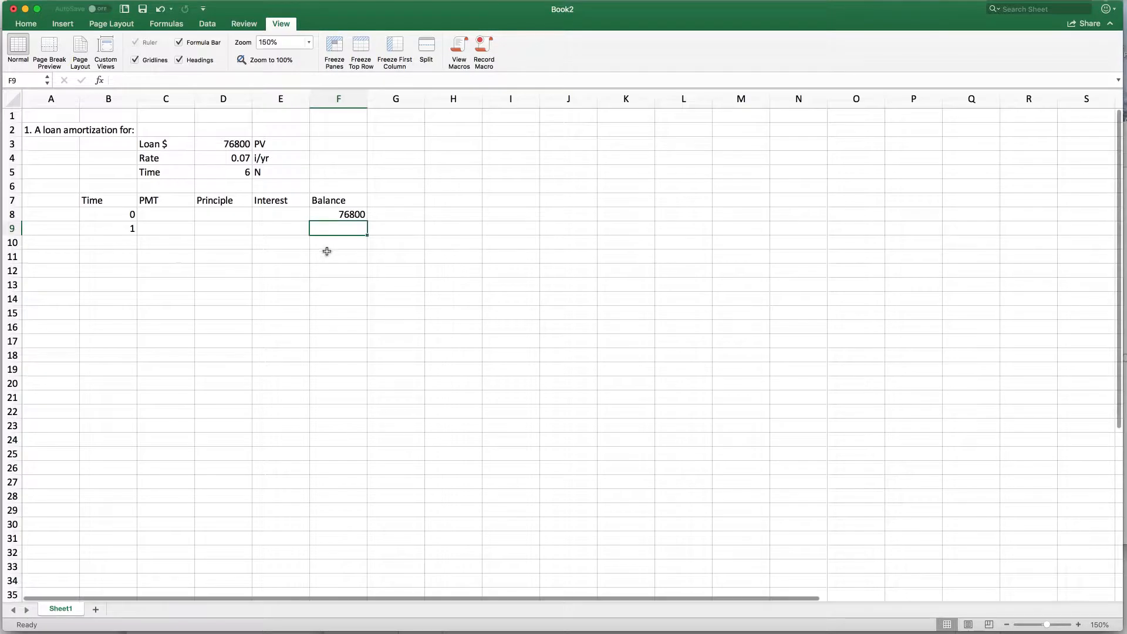
# - Examine the loan amount, rate and time values in rows 3 to 5 together with their variable labels
pyautogui.click(235, 145)
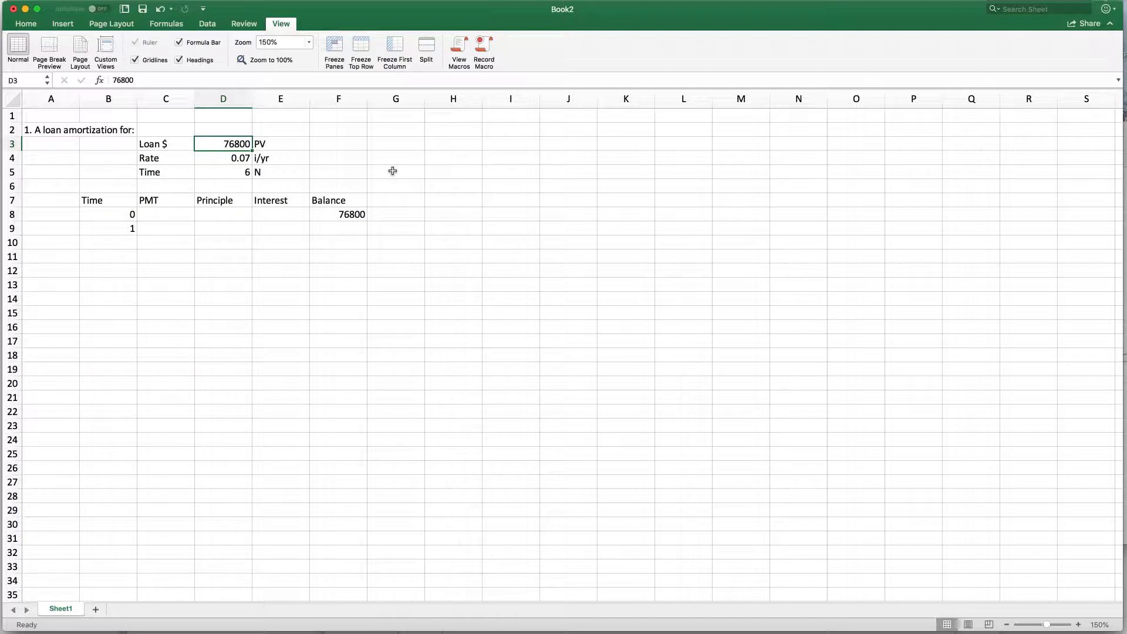
pyautogui.press('Right')
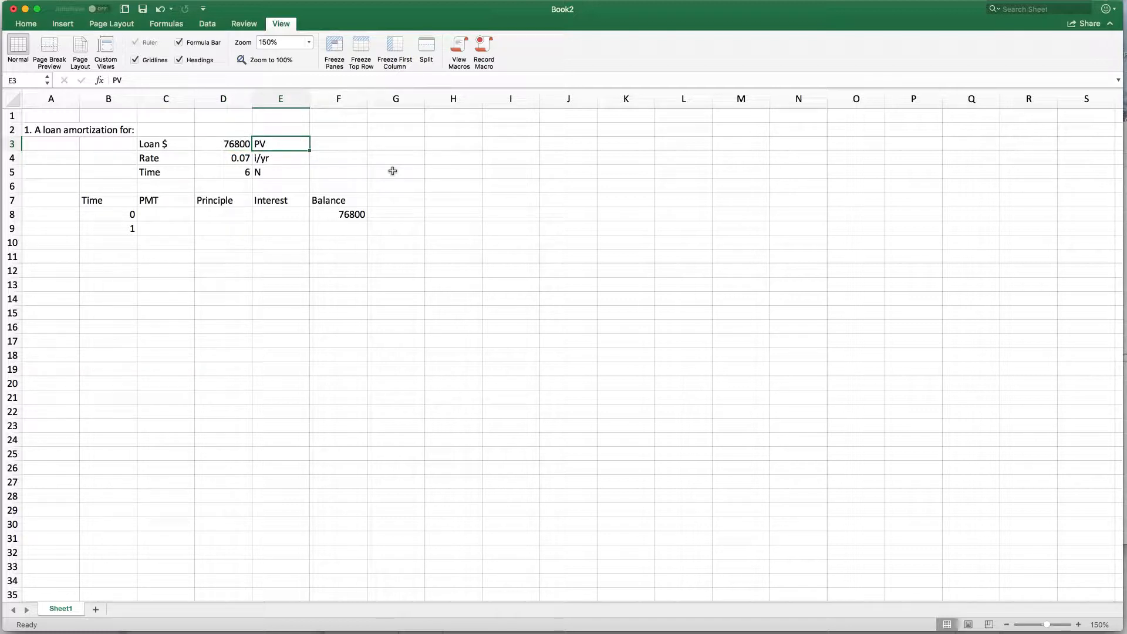
pyautogui.press('Left')
pyautogui.press('Left')
pyautogui.press('Down')
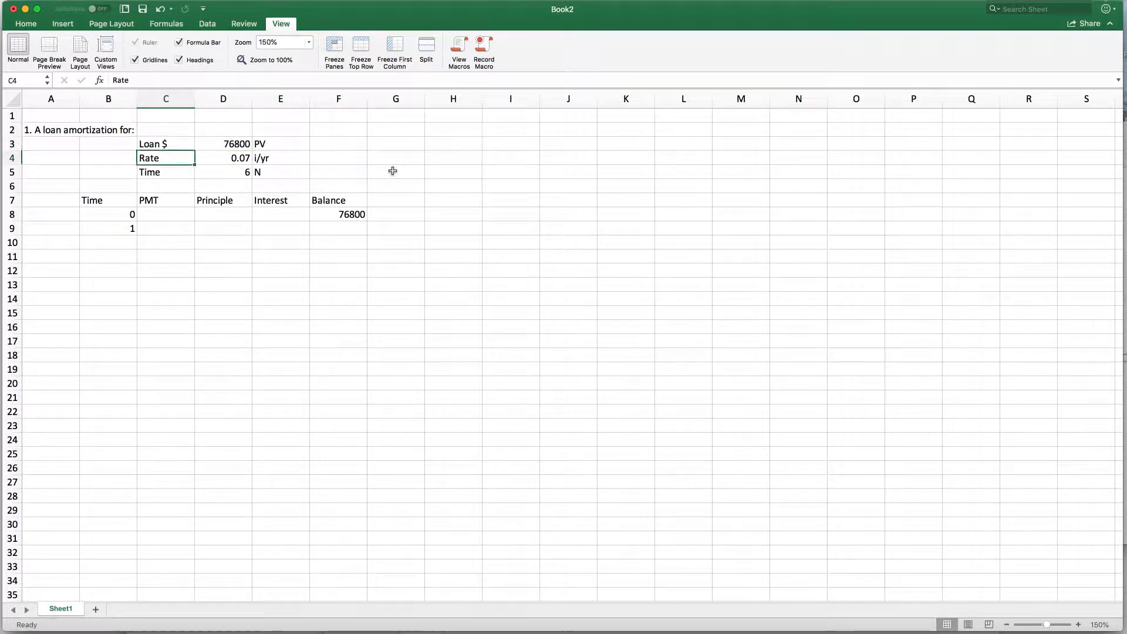
pyautogui.press('Right')
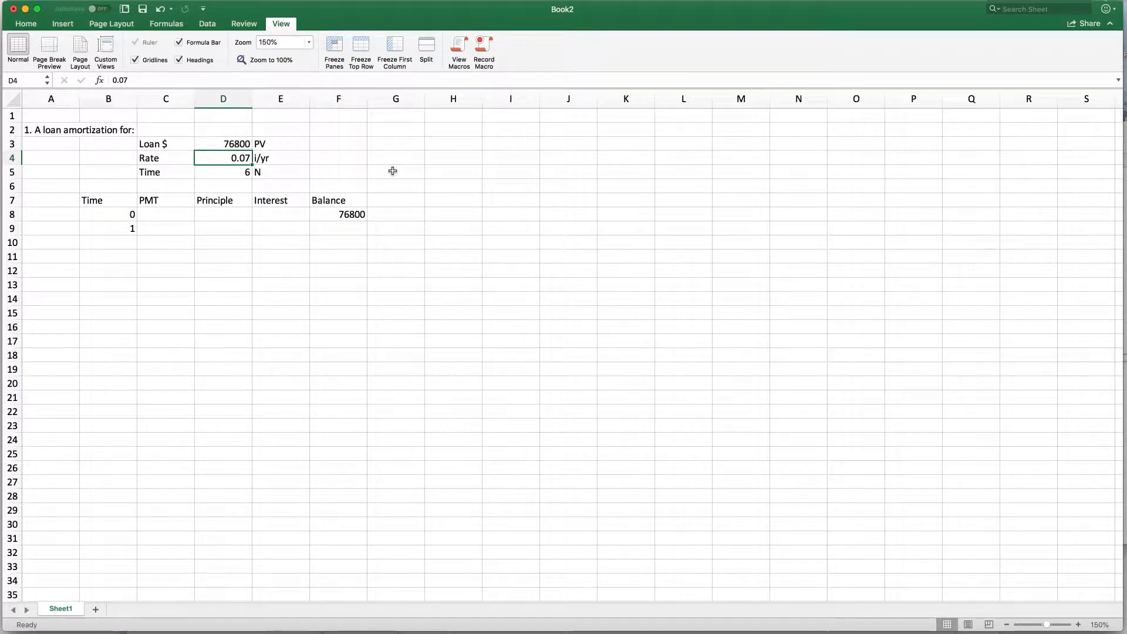
pyautogui.press('Right')
pyautogui.press('Left')
pyautogui.press('Left')
pyautogui.press('Down')
pyautogui.press('Right')
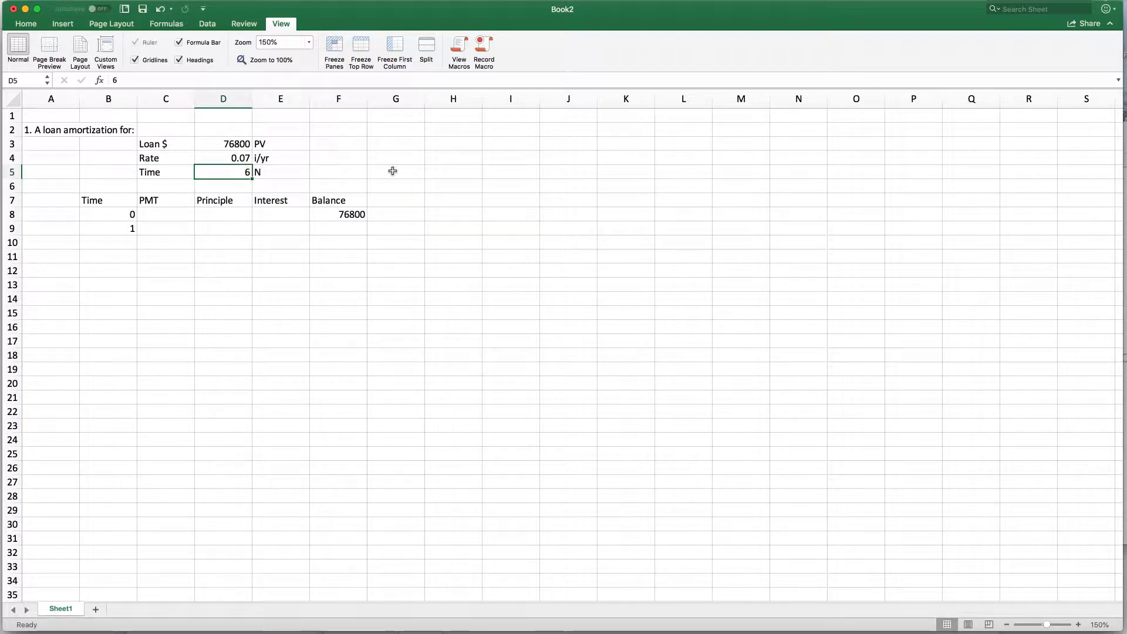
pyautogui.press('Right')
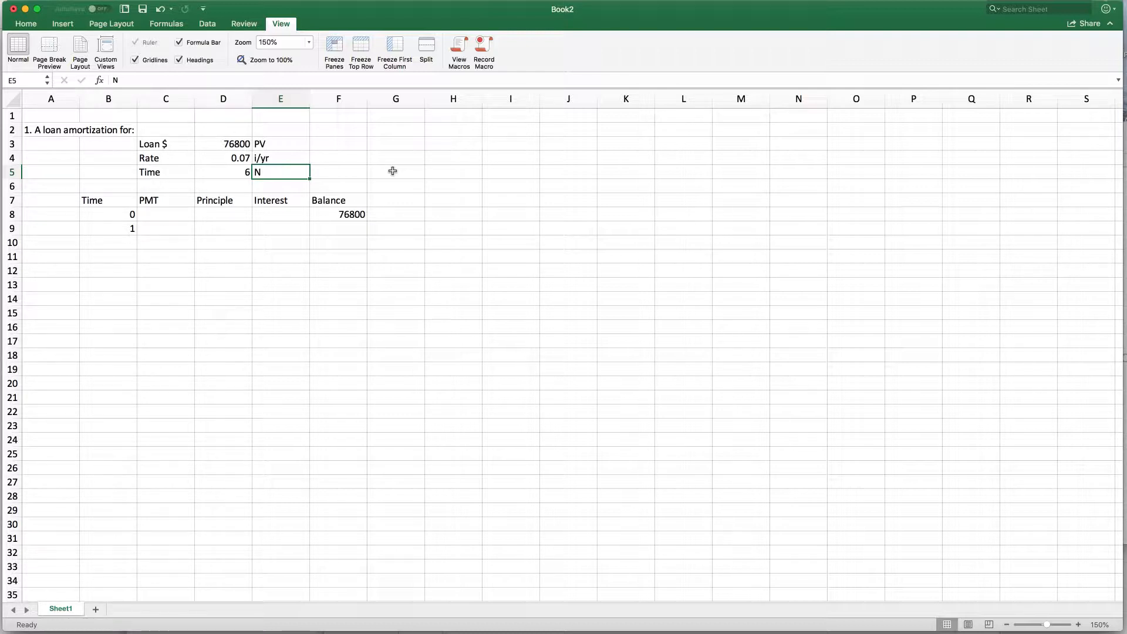
# - Enter the note "paid by mo" in cell F5, on the loan's Time row
pyautogui.press('Right')
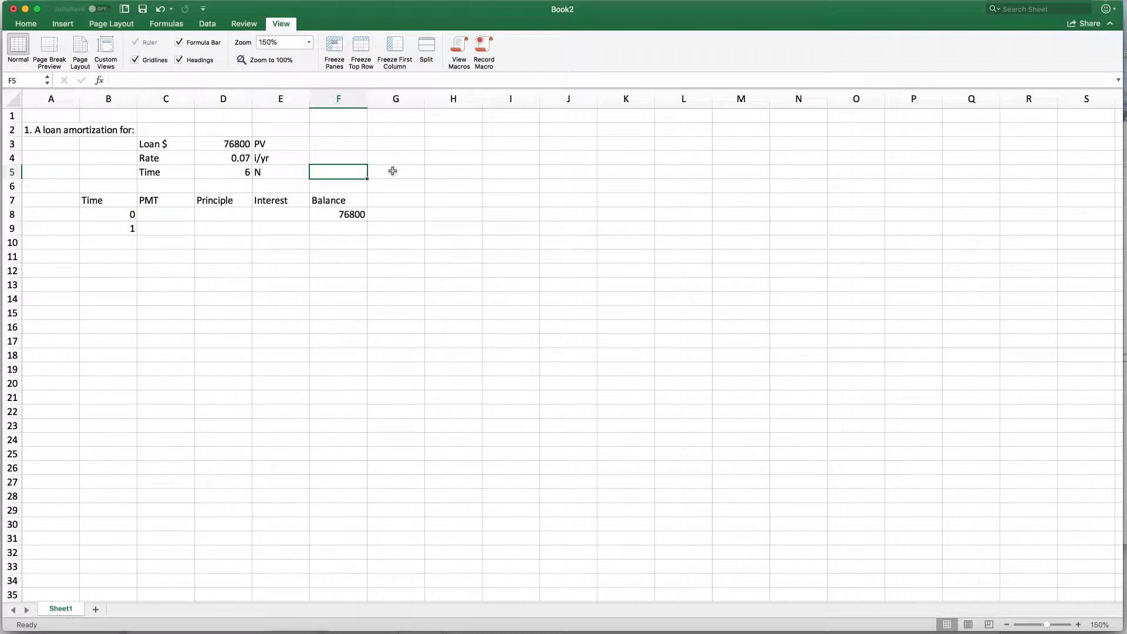
pyautogui.write('paid by m')
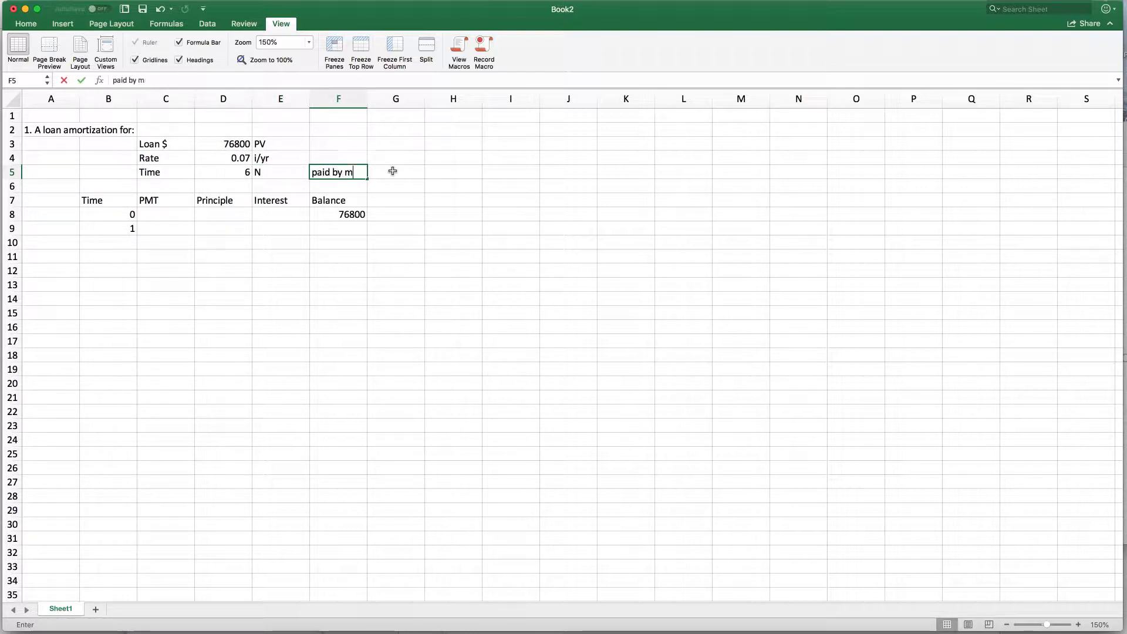
pyautogui.write('o')
pyautogui.press('Return')
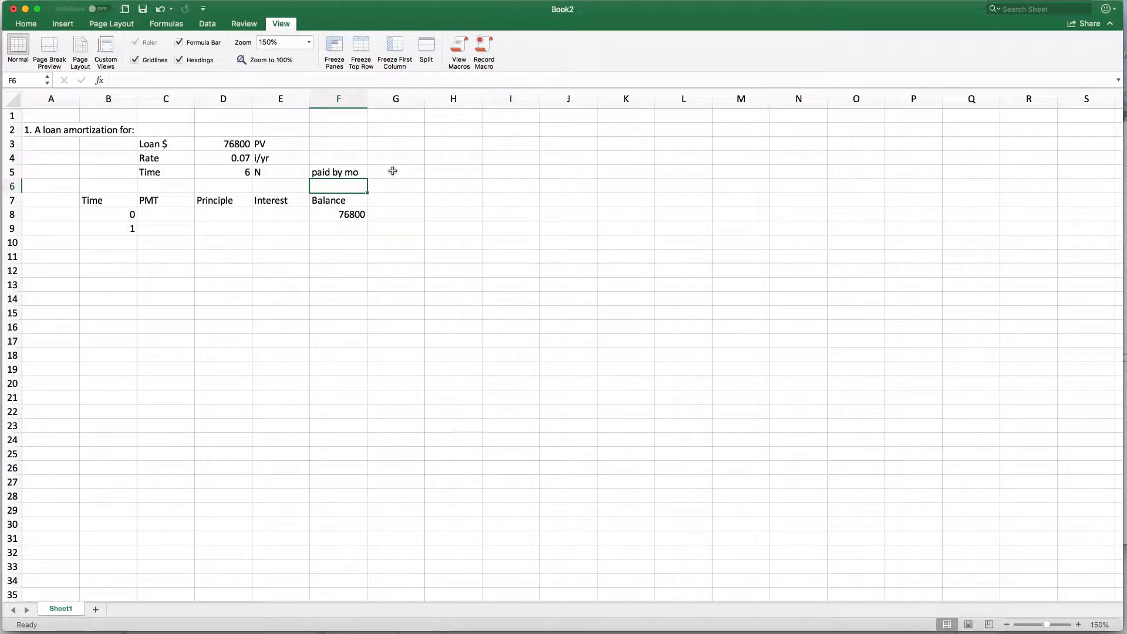
# - Check the rate and time values in D4 and D5 against the monthly payment note
pyautogui.press('Left')
pyautogui.press('Up')
pyautogui.press('Left')
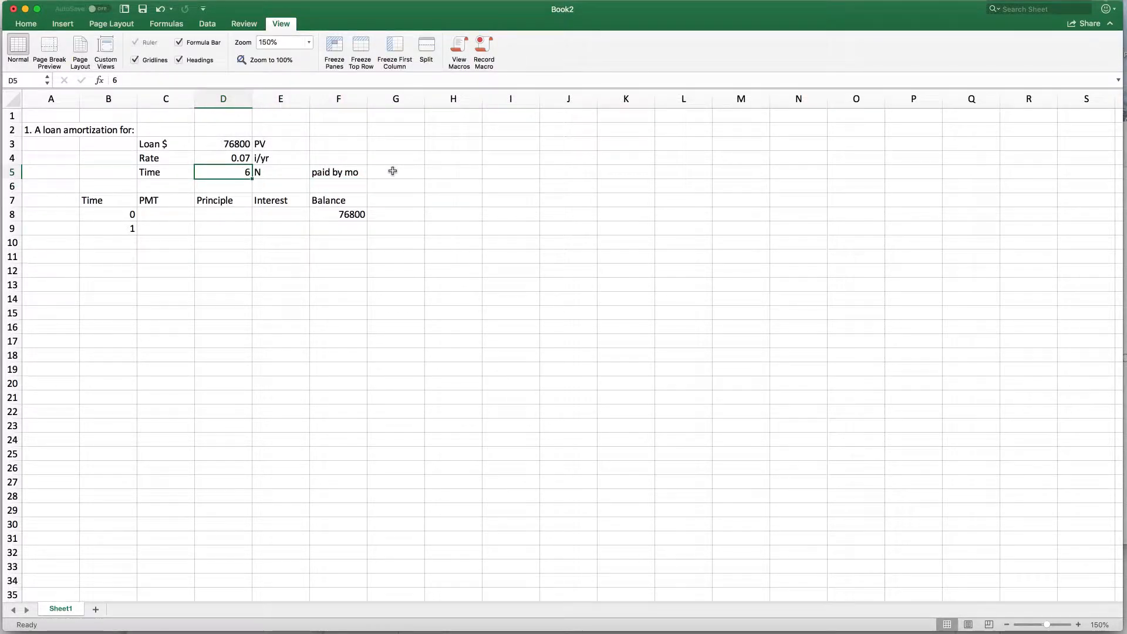
pyautogui.press('Up')
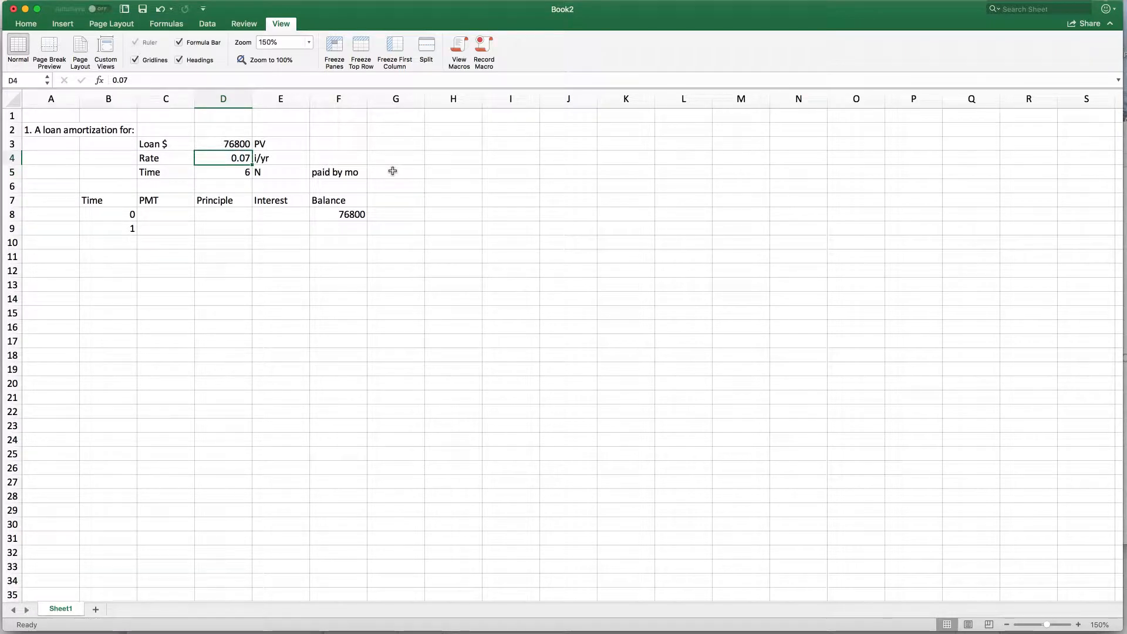
pyautogui.press('Down')
pyautogui.press('Right')
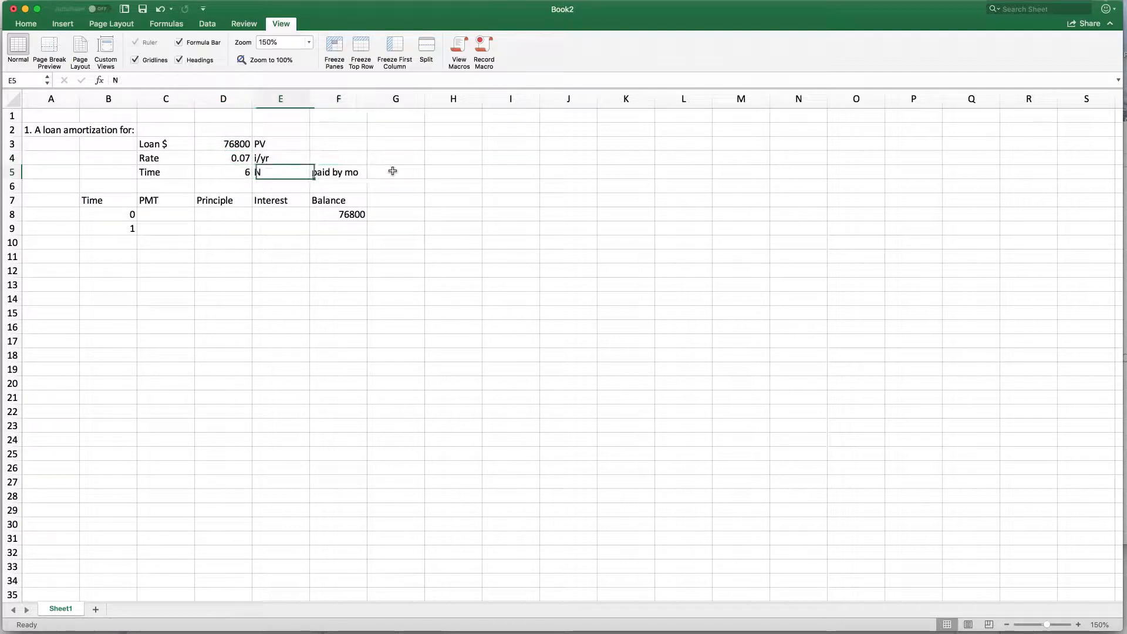
pyautogui.press('Left')
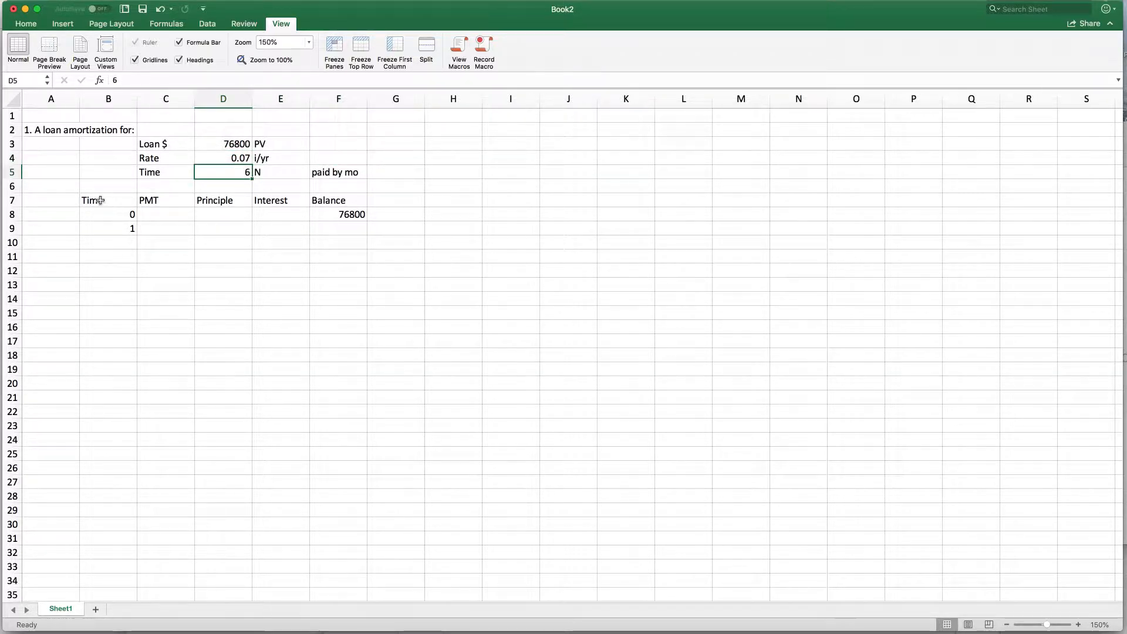
# - Format the amortization table headings in B7:F7, from Time to Balance, as bold and underlined
pyautogui.moveTo(98, 200); pyautogui.dragTo(336, 198)
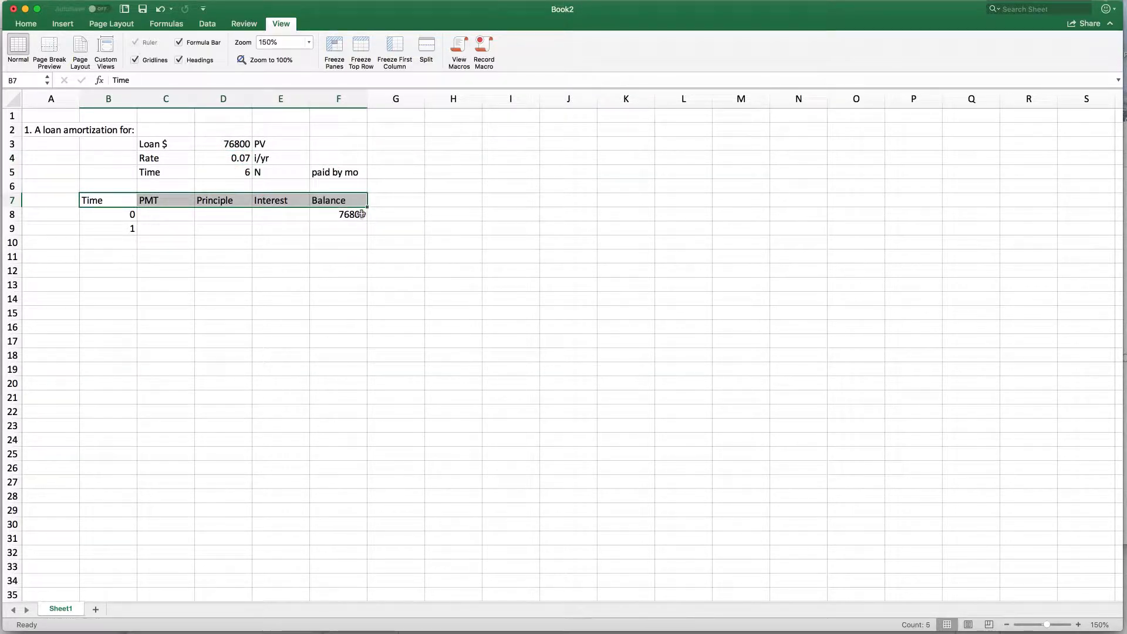
pyautogui.click(28, 24)
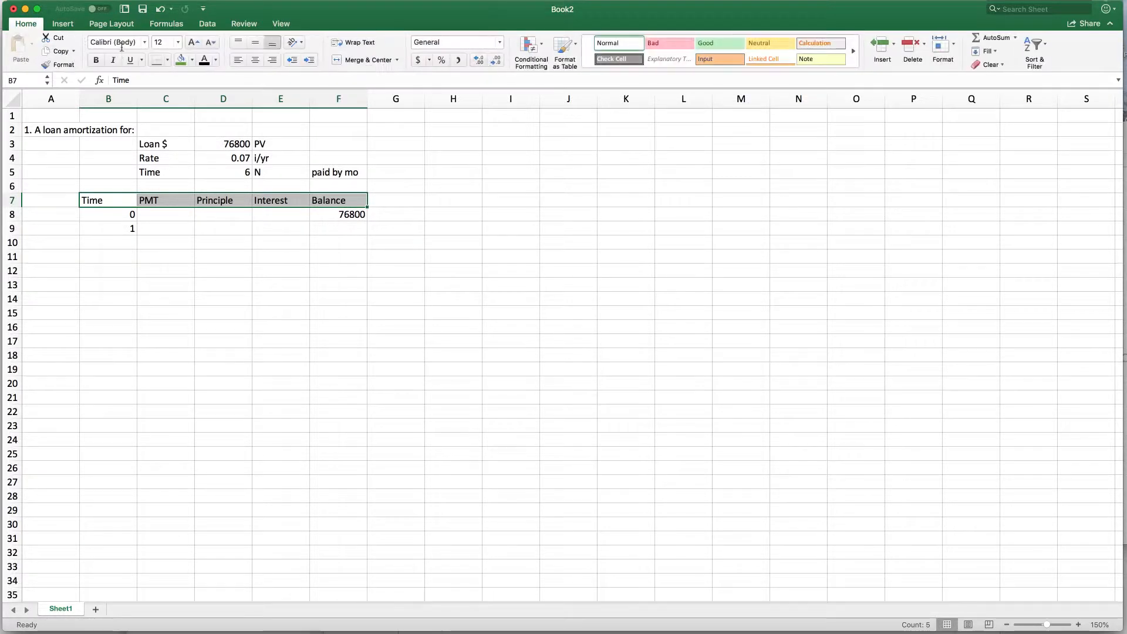
pyautogui.click(95, 60)
pyautogui.click(130, 59)
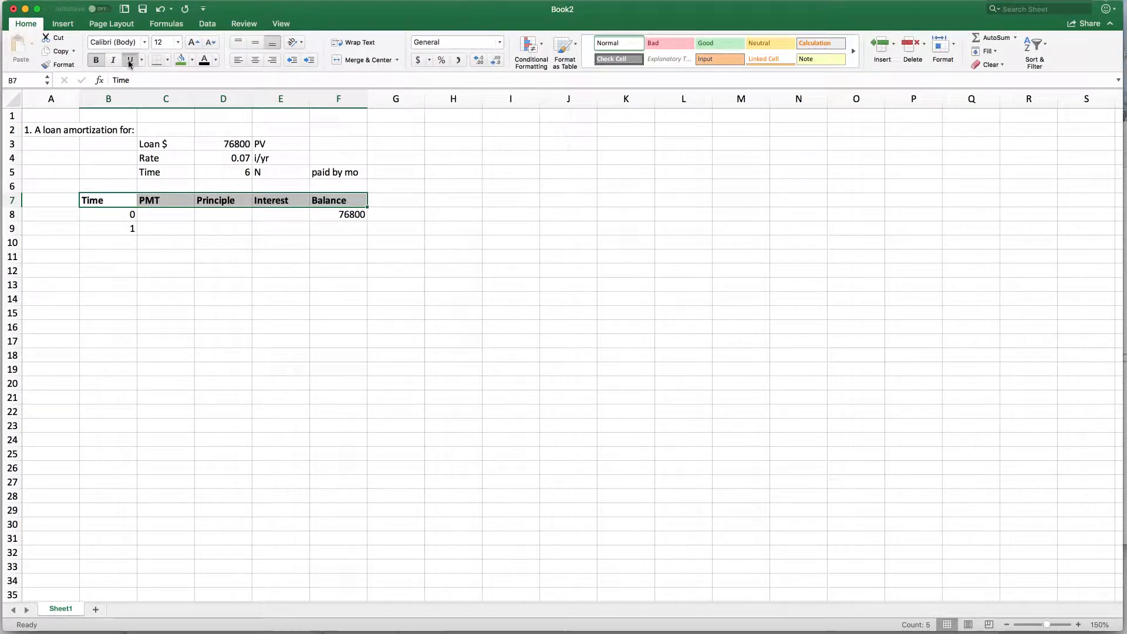
# - Go through the Time, PMT, Principle, Interest and Balance column headings one by one
pyautogui.click(106, 206)
pyautogui.click(167, 201)
pyautogui.click(242, 200)
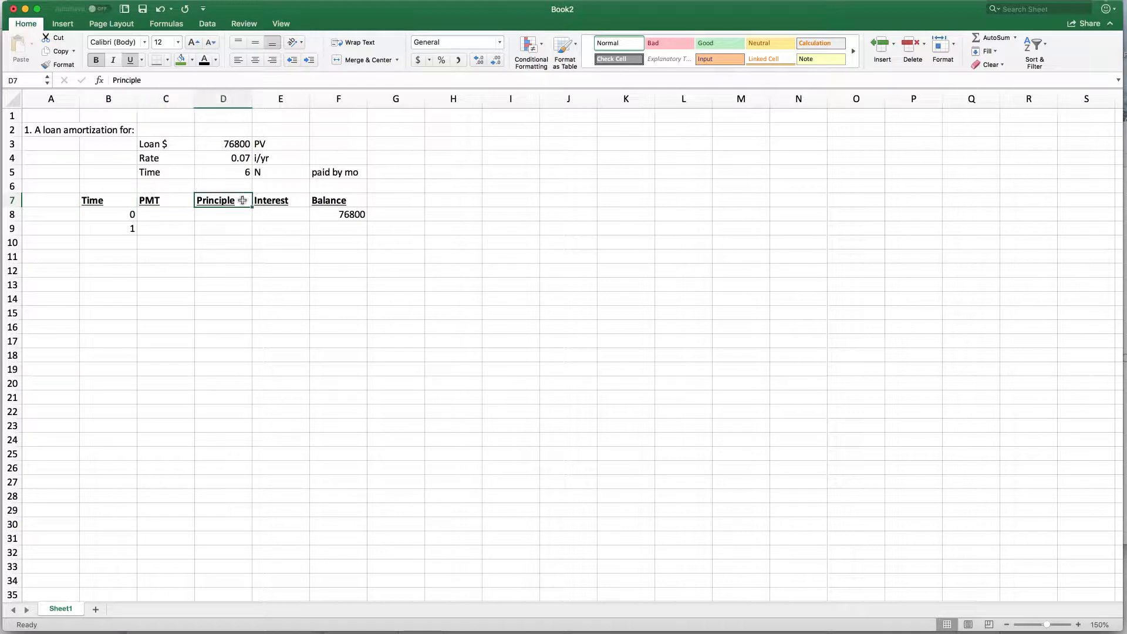
pyautogui.moveTo(285, 201); pyautogui.dragTo(235, 200)
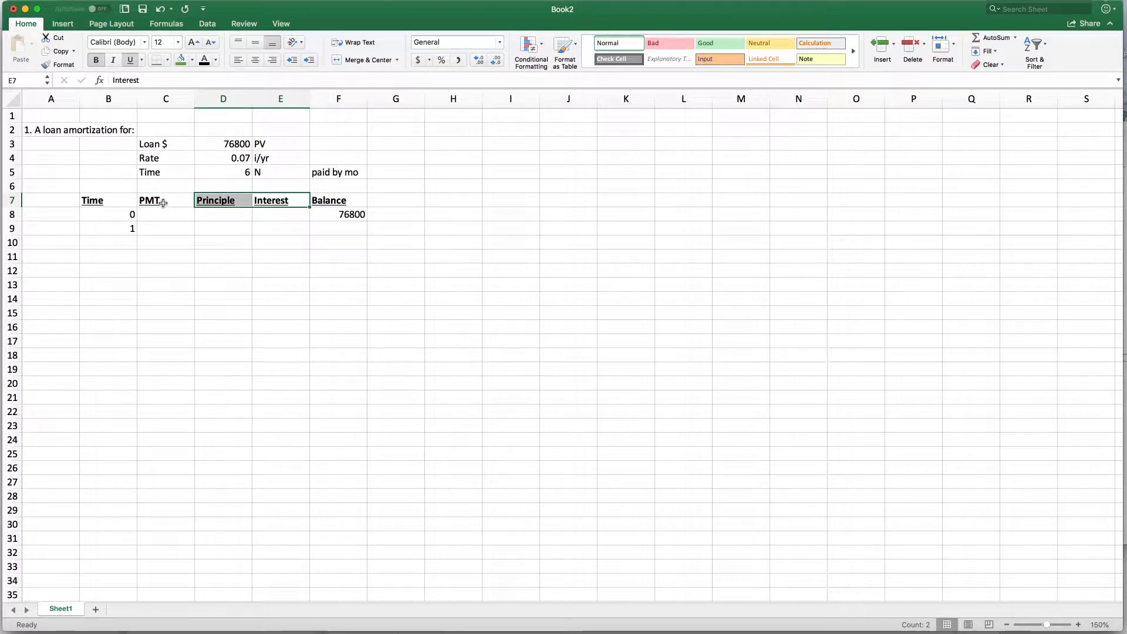
pyautogui.click(357, 204)
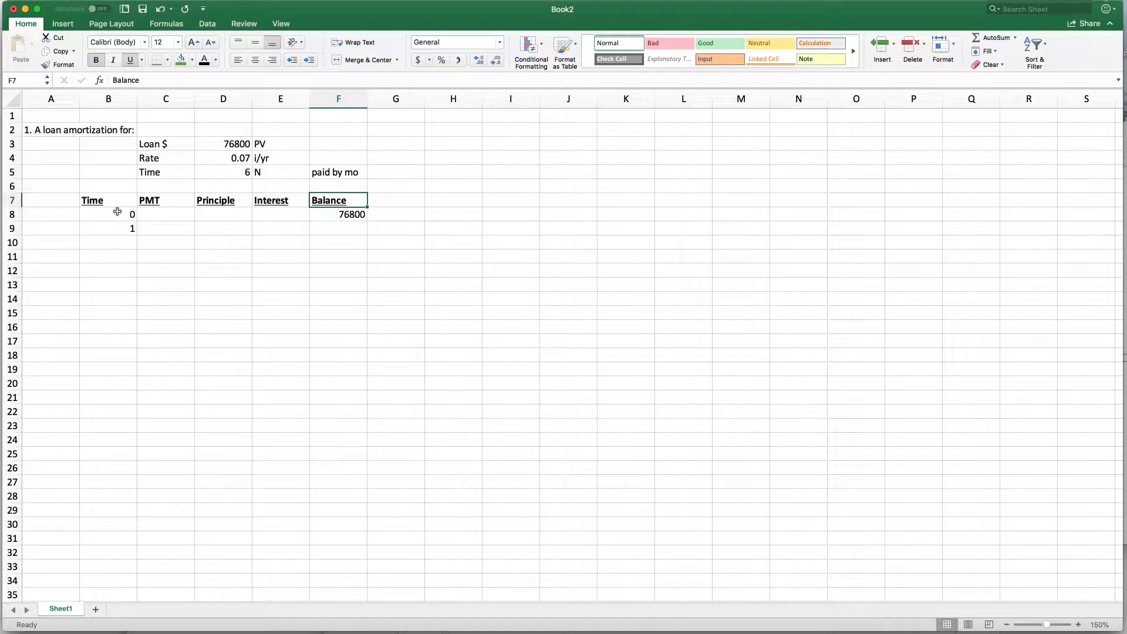
# - Extend the Time series in column B from the 0 and 1 in B8:B9 down to 72
pyautogui.moveTo(118, 211); pyautogui.dragTo(133, 227)
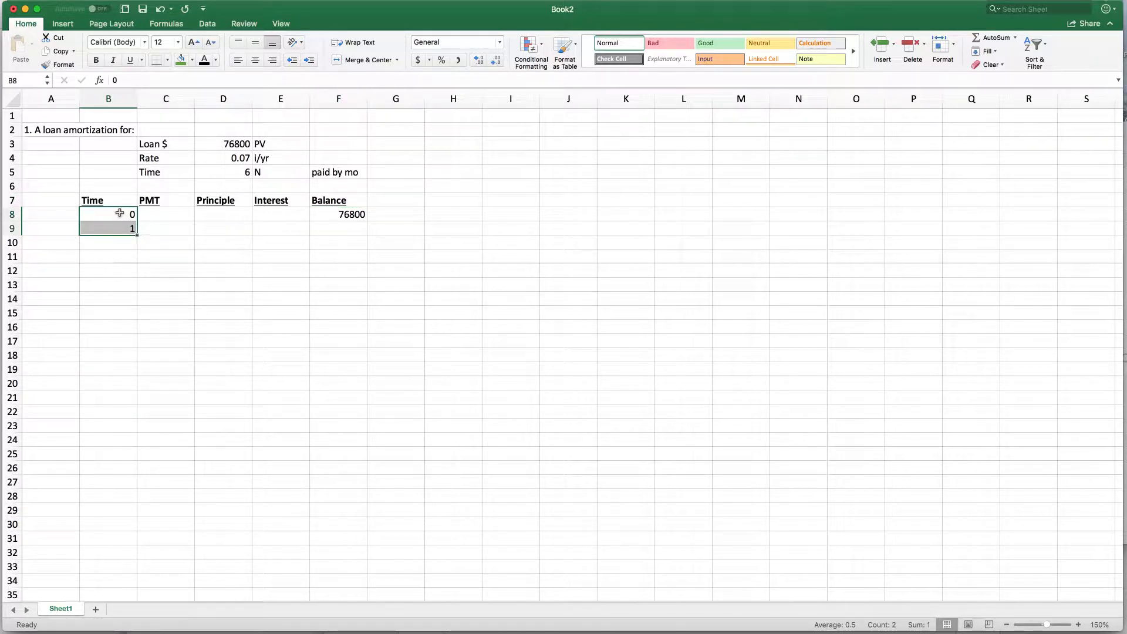
pyautogui.click(120, 241)
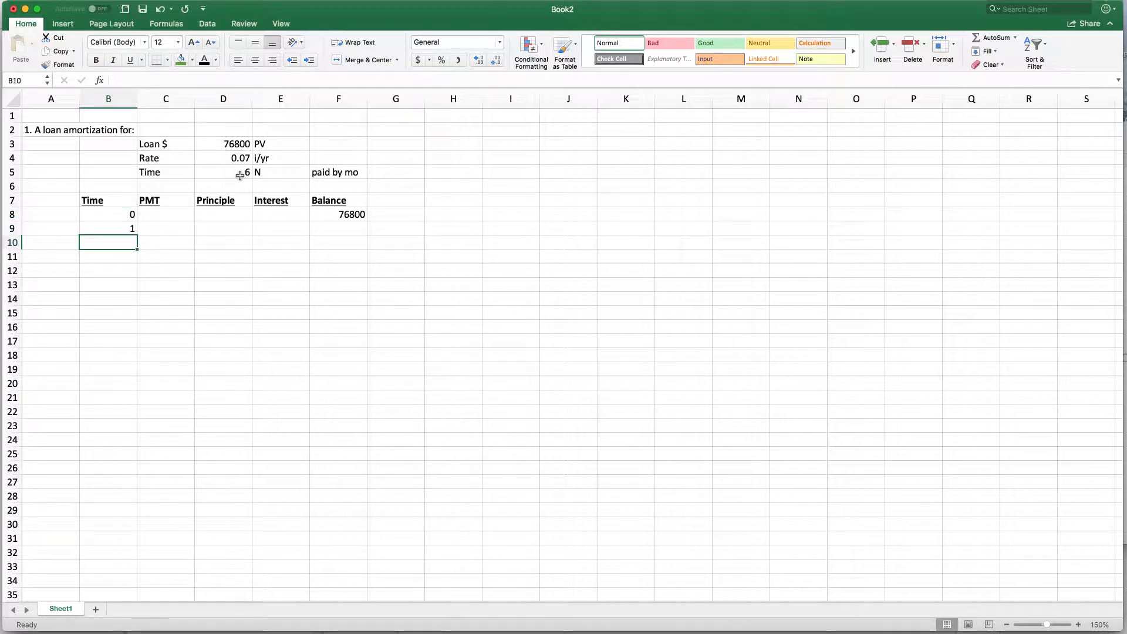
pyautogui.moveTo(118, 212)
pyautogui.mouseDown()
pyautogui.moveTo(119, 231)
pyautogui.moveTo(134, 228)
pyautogui.mouseUp()
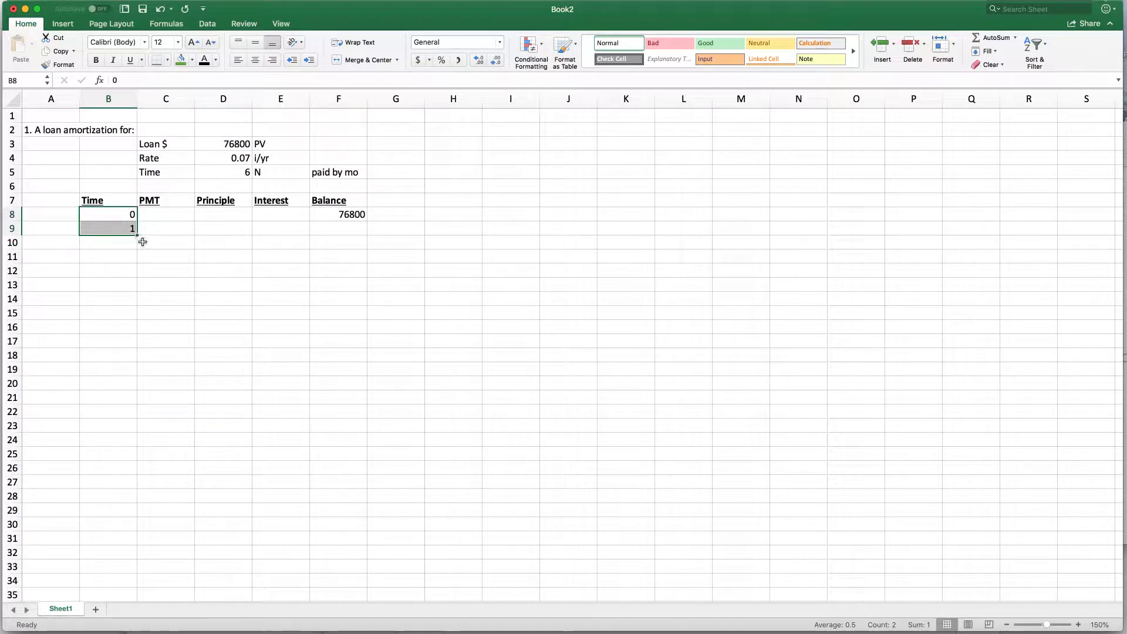
pyautogui.moveTo(137, 236); pyautogui.dragTo(139, 581)
pyautogui.scroll(15, 290, 392)
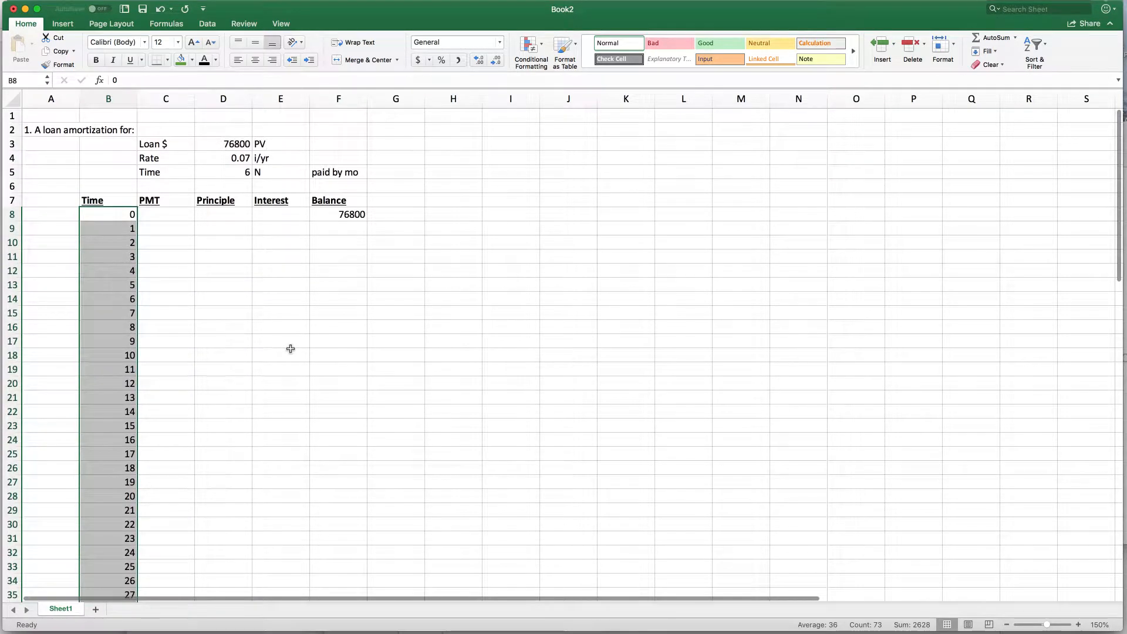
pyautogui.click(166, 229)
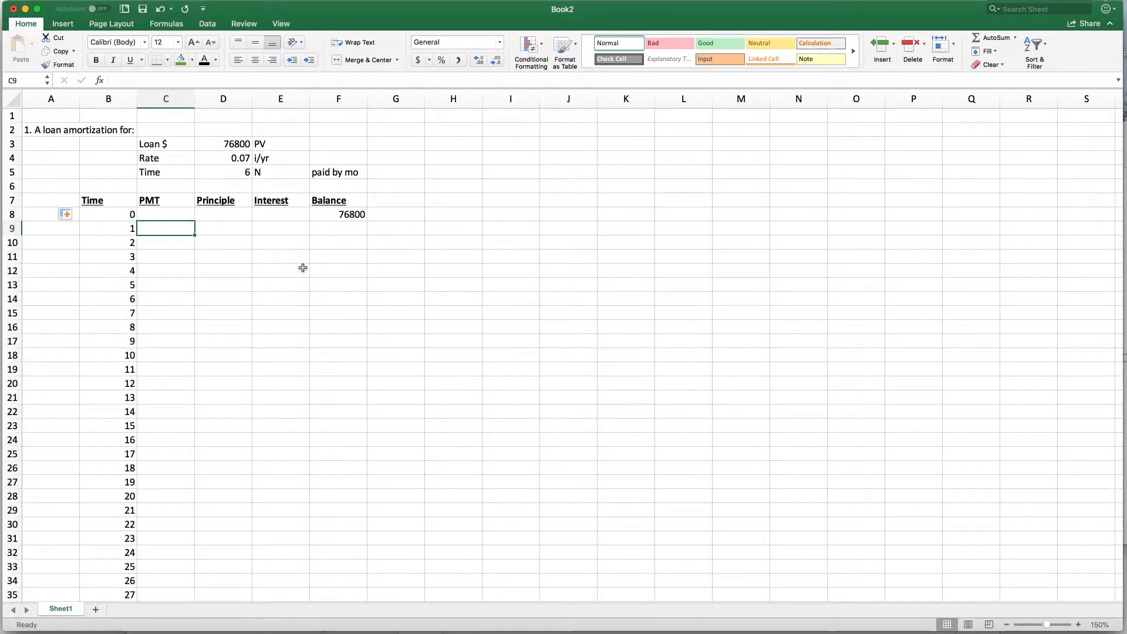
# - Inspect the time 0 row and check which cell the opening balance formula in F8 refers to
pyautogui.click(109, 215)
pyautogui.scroll(-1, 165, 213)
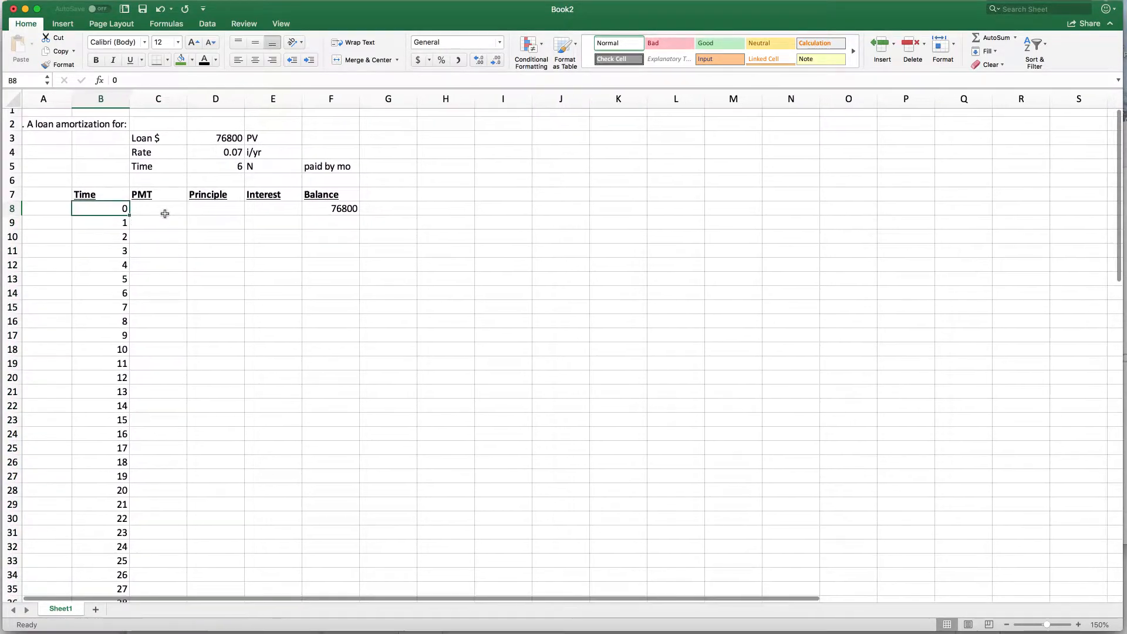
pyautogui.moveTo(149, 209); pyautogui.dragTo(321, 209)
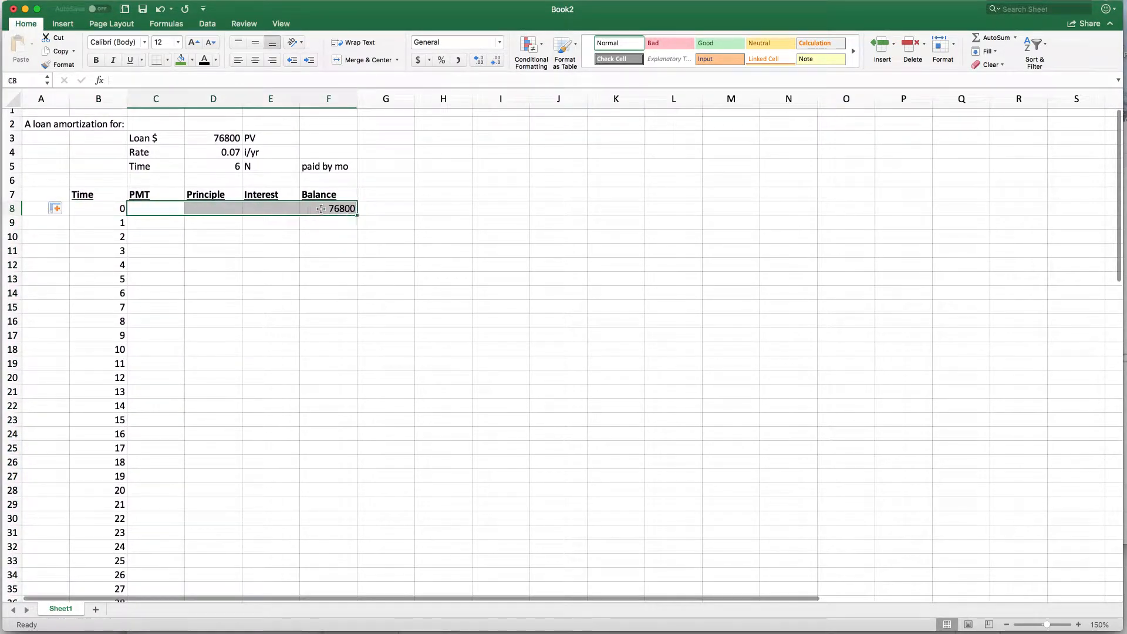
pyautogui.click(321, 209)
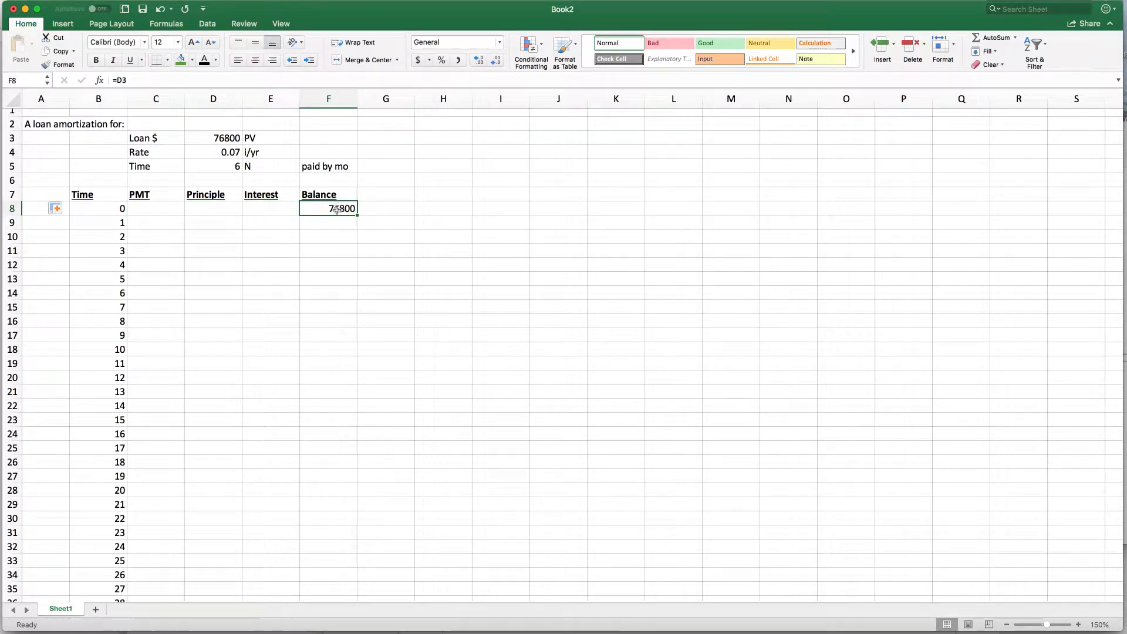
pyautogui.doubleClick(336, 209)
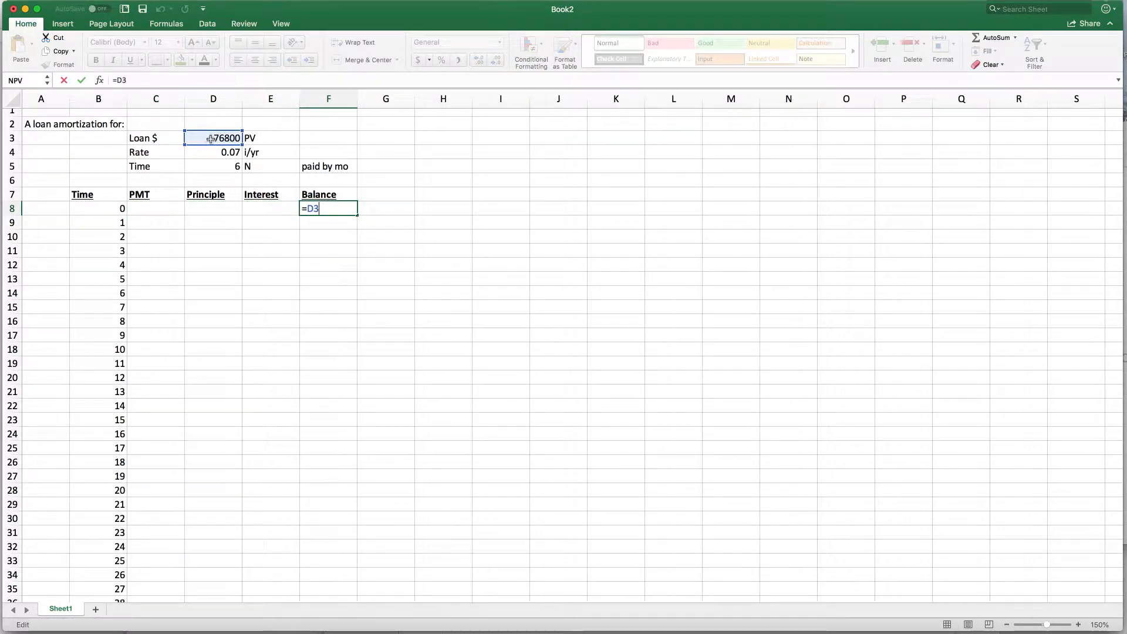
pyautogui.press('Return')
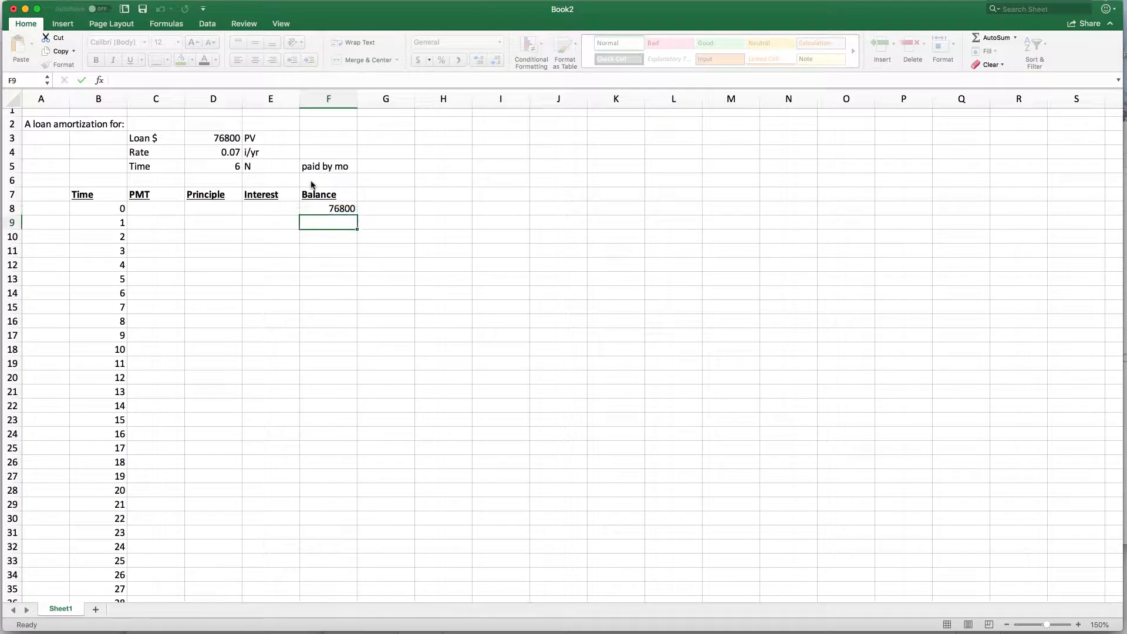
# - Insert the PMT function in C9, the payment cell for time 1, by searching the function list for pmt
pyautogui.press('Left')
pyautogui.press('Left')
pyautogui.press('Left')
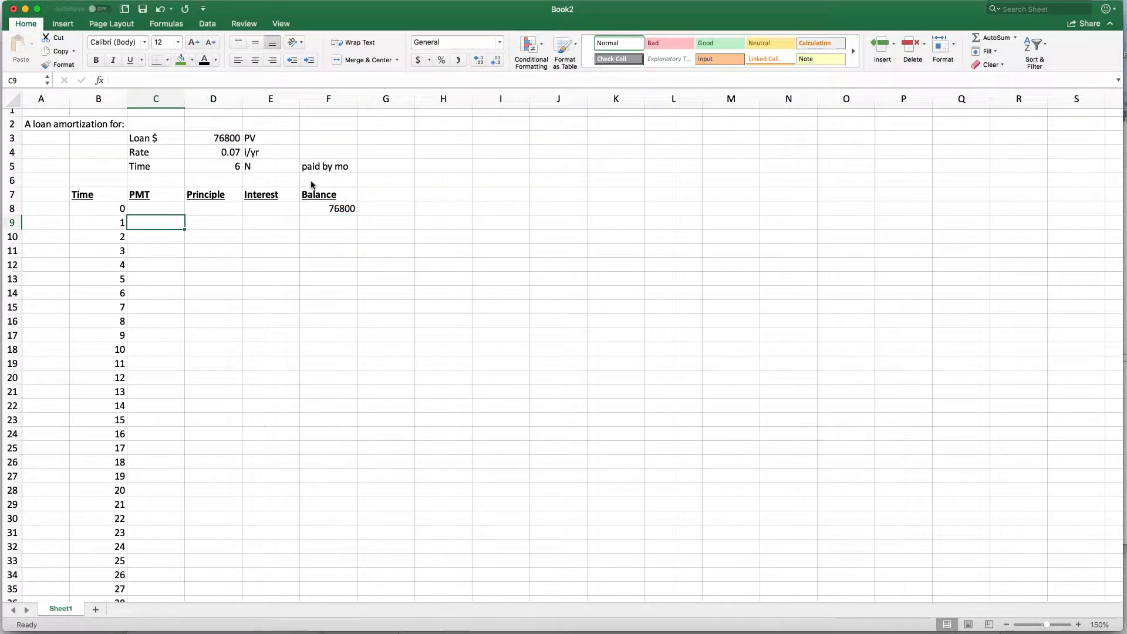
pyautogui.click(99, 81)
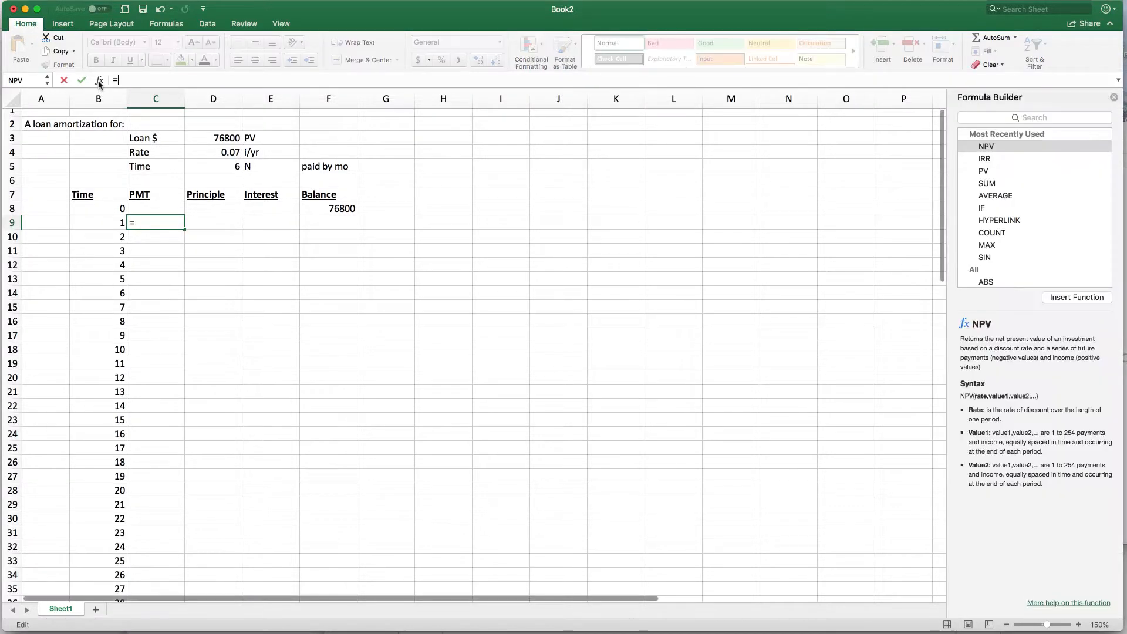
pyautogui.click(1053, 119)
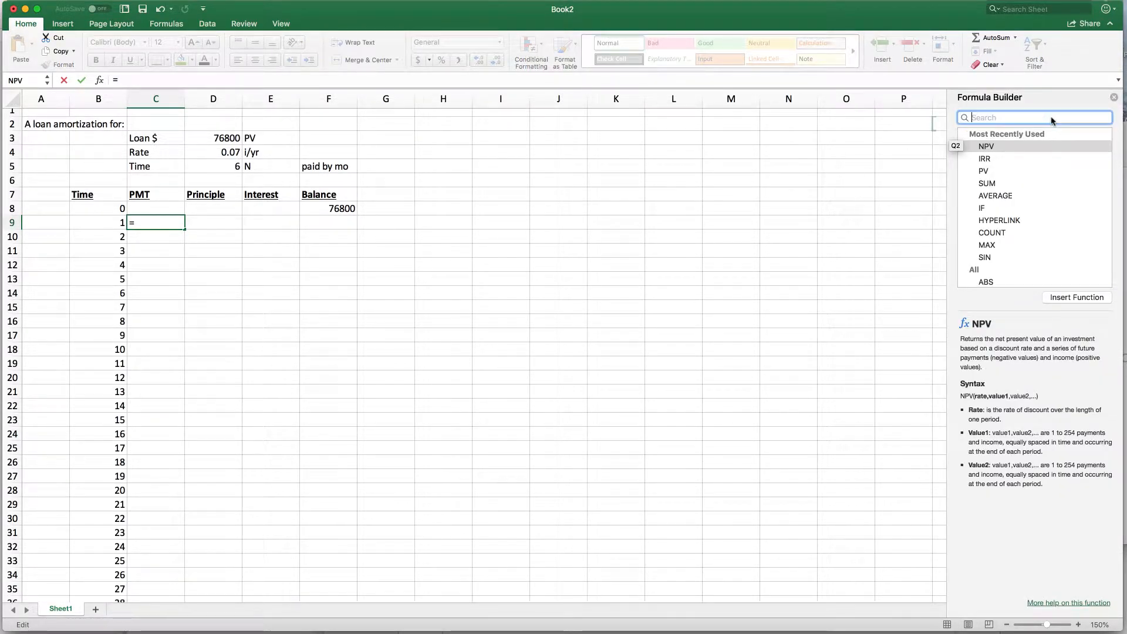
pyautogui.write('payment')
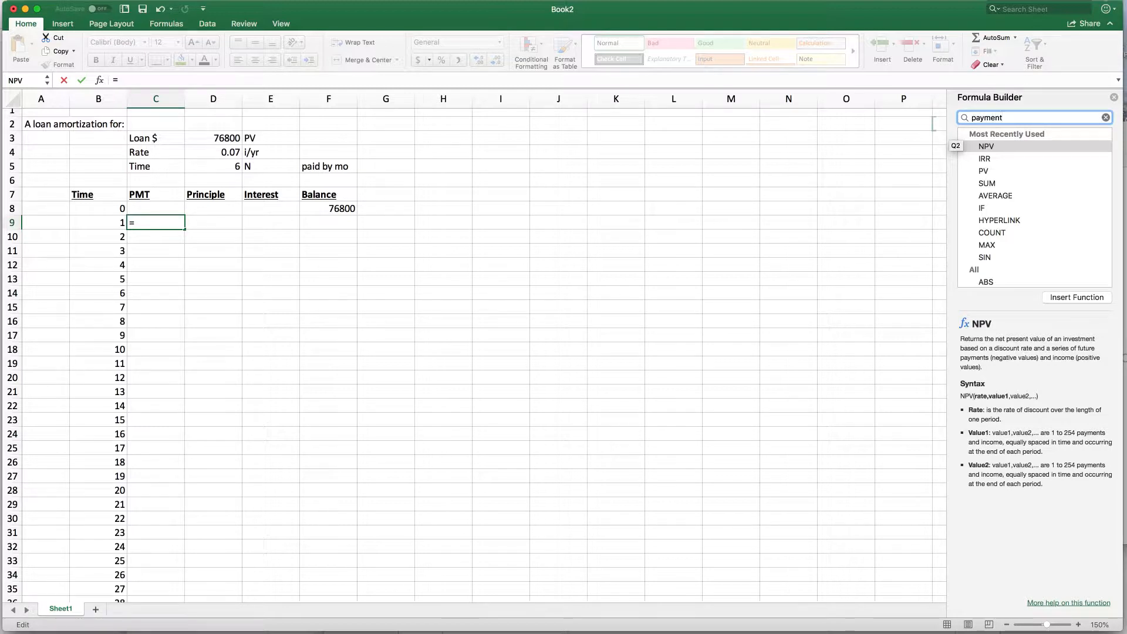
pyautogui.press('BackSpace')
pyautogui.press('BackSpace')
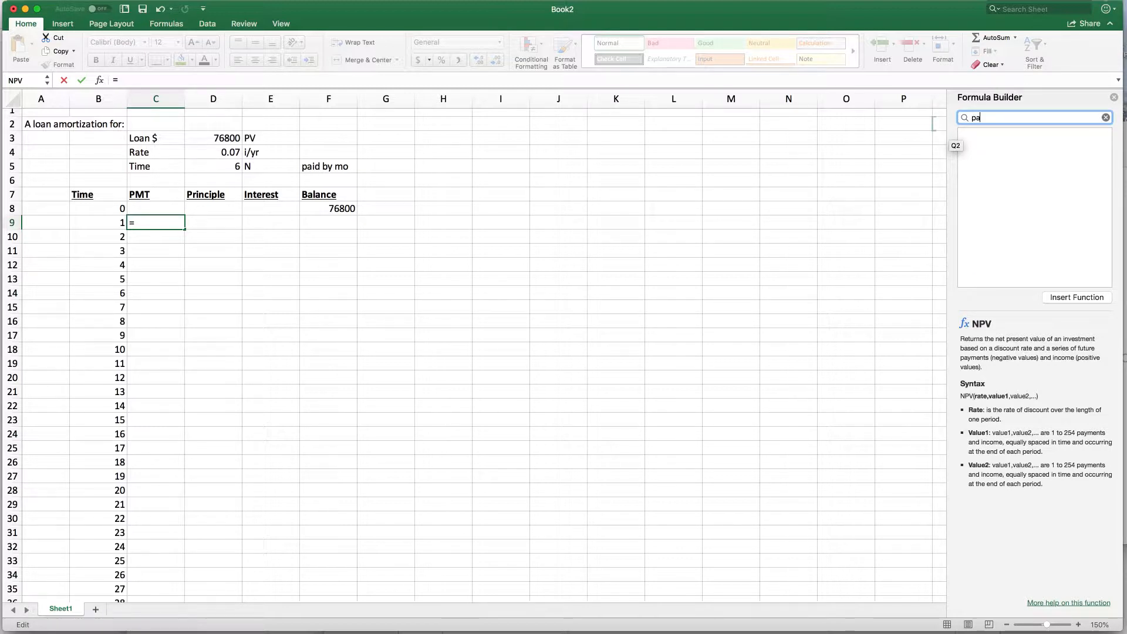
pyautogui.write('p')
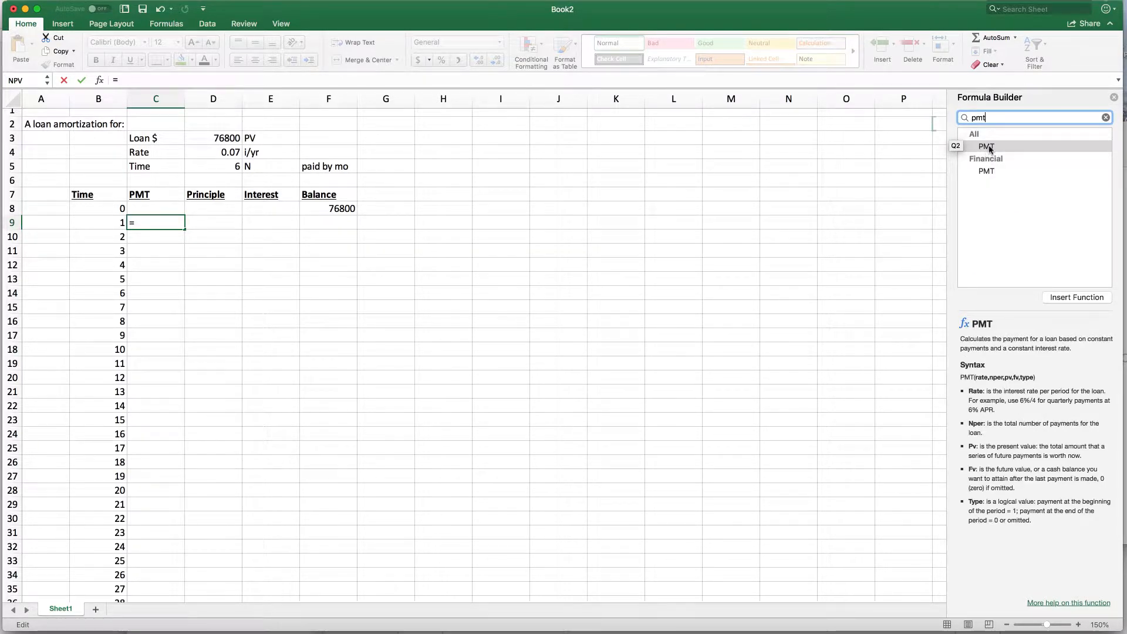
pyautogui.doubleClick(990, 149)
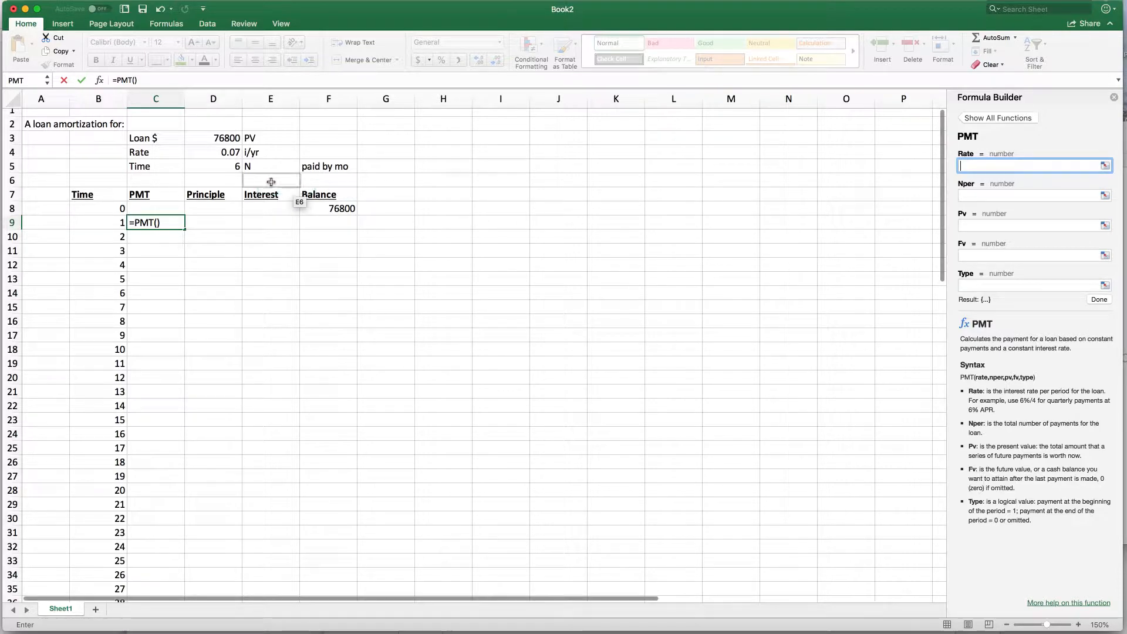
# - Complete the payment function in C9 with rate D4/12, number of periods D5*12 and present value -D3
pyautogui.click(227, 156)
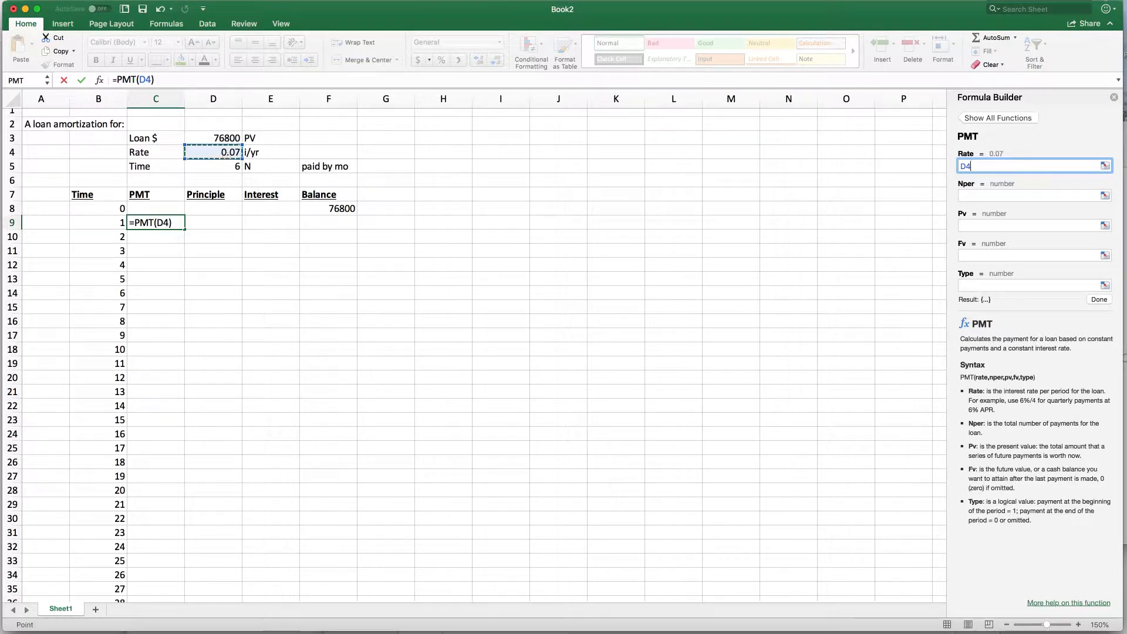
pyautogui.write('/12')
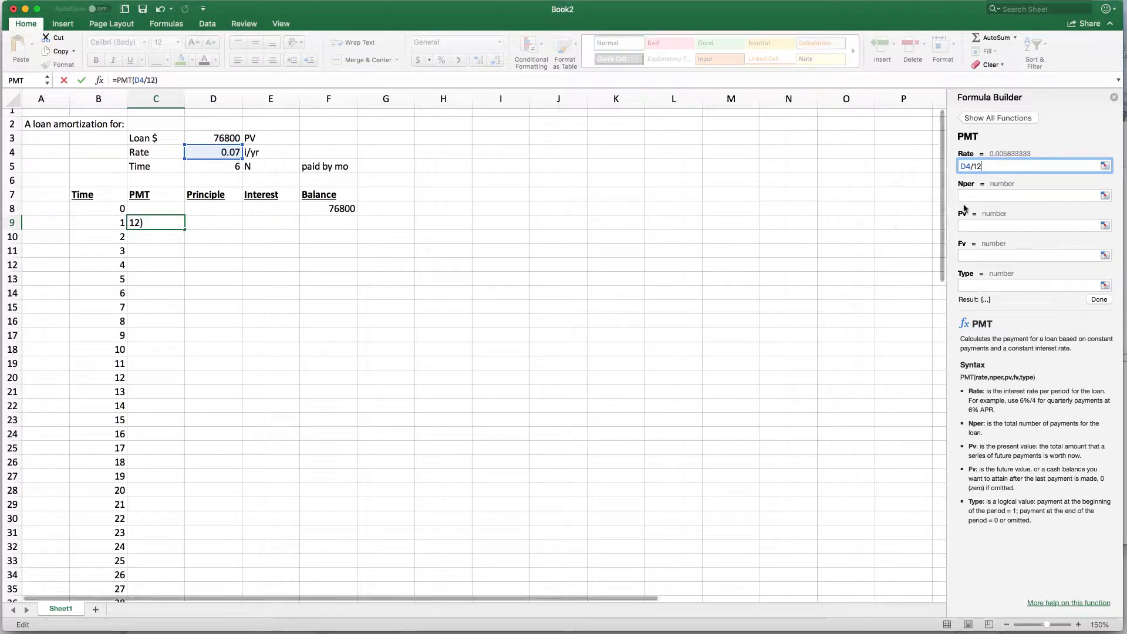
pyautogui.press('Tab')
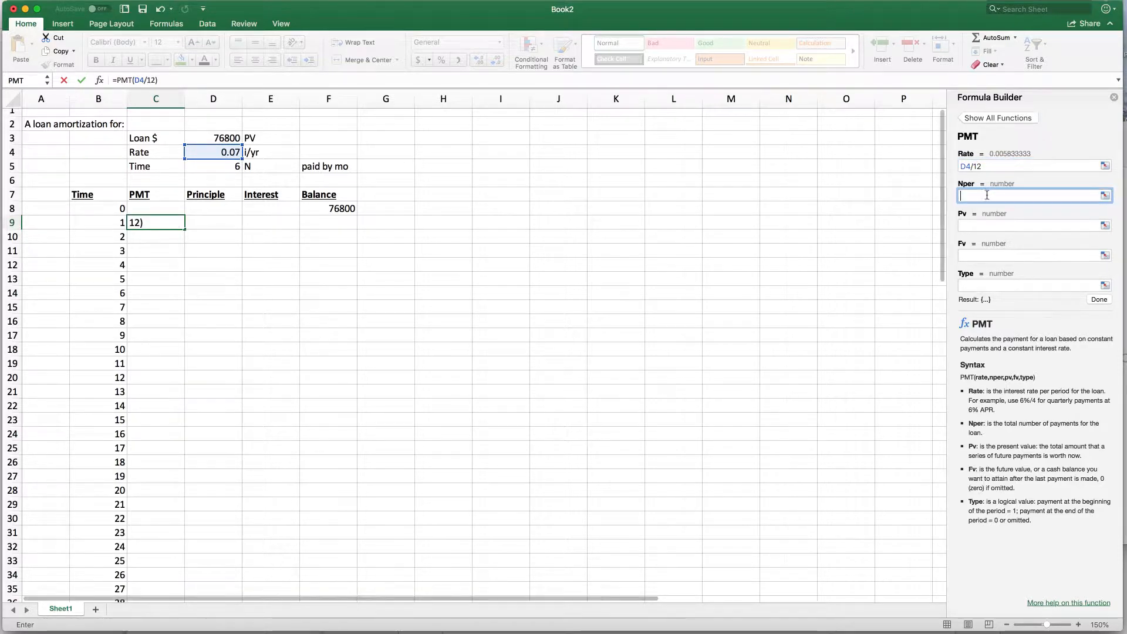
pyautogui.click(195, 166)
pyautogui.write('*1')
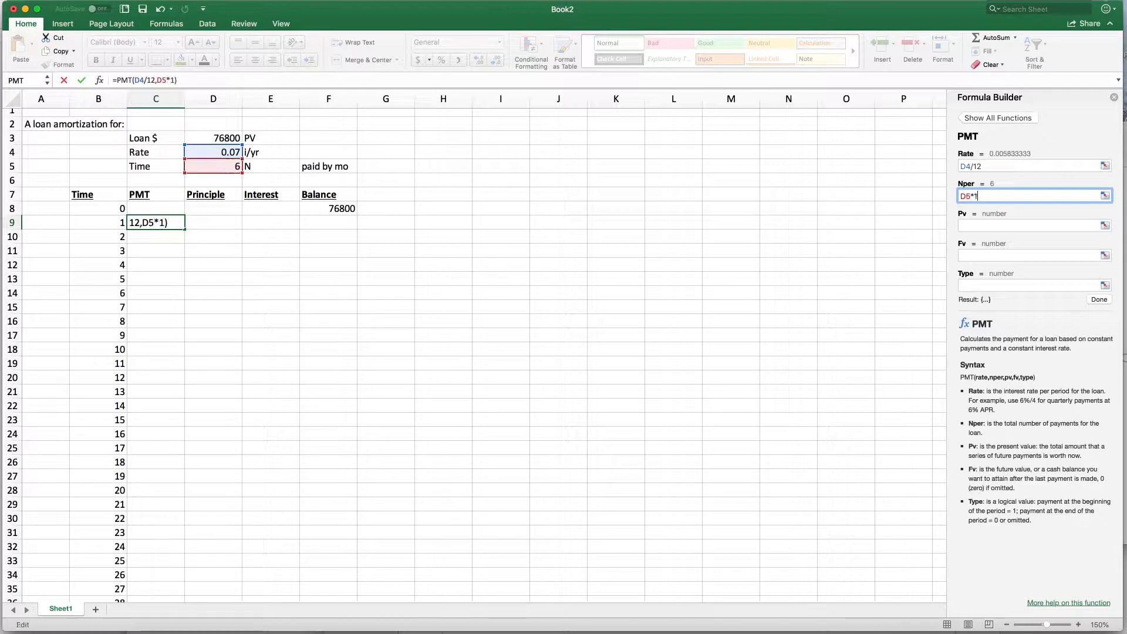
pyautogui.write('2')
pyautogui.click(979, 226)
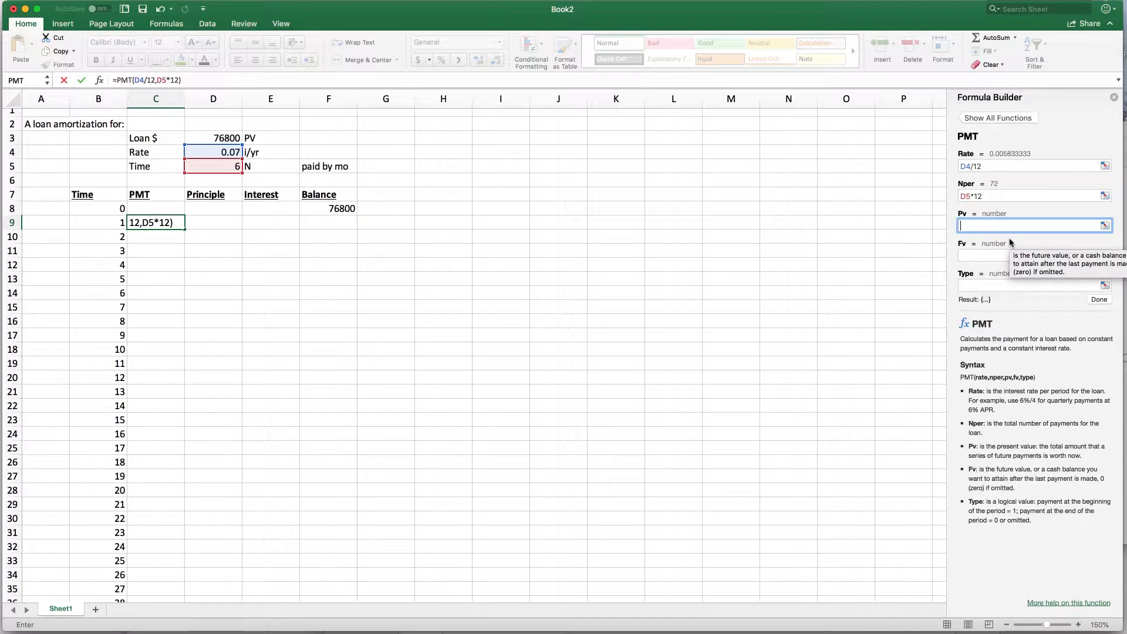
pyautogui.write('-')
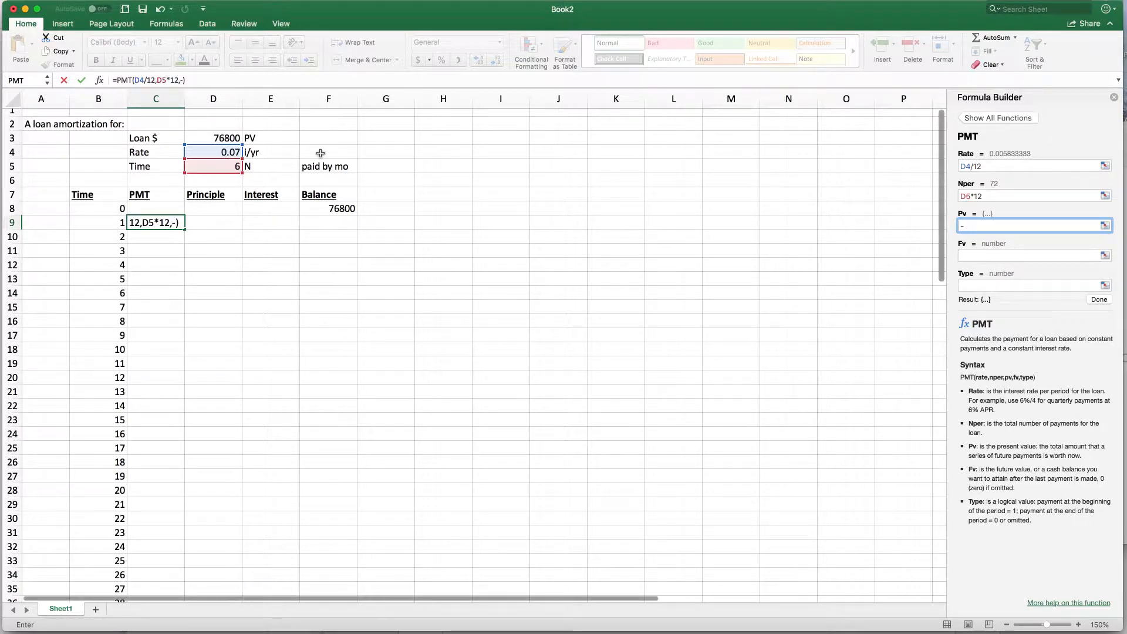
pyautogui.click(229, 138)
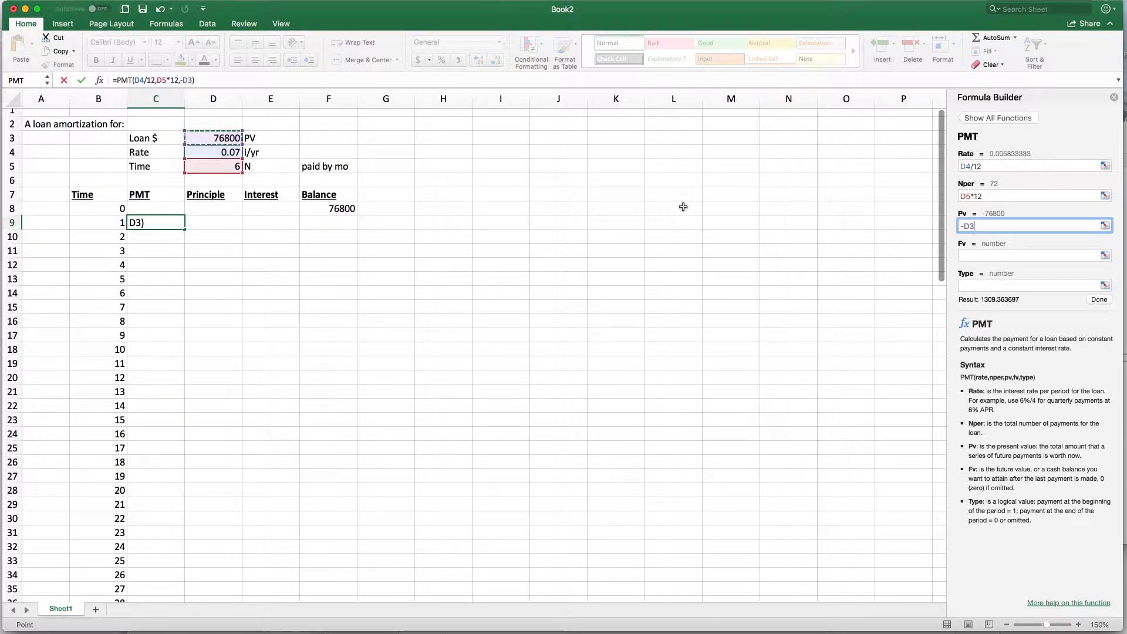
pyautogui.press('Return')
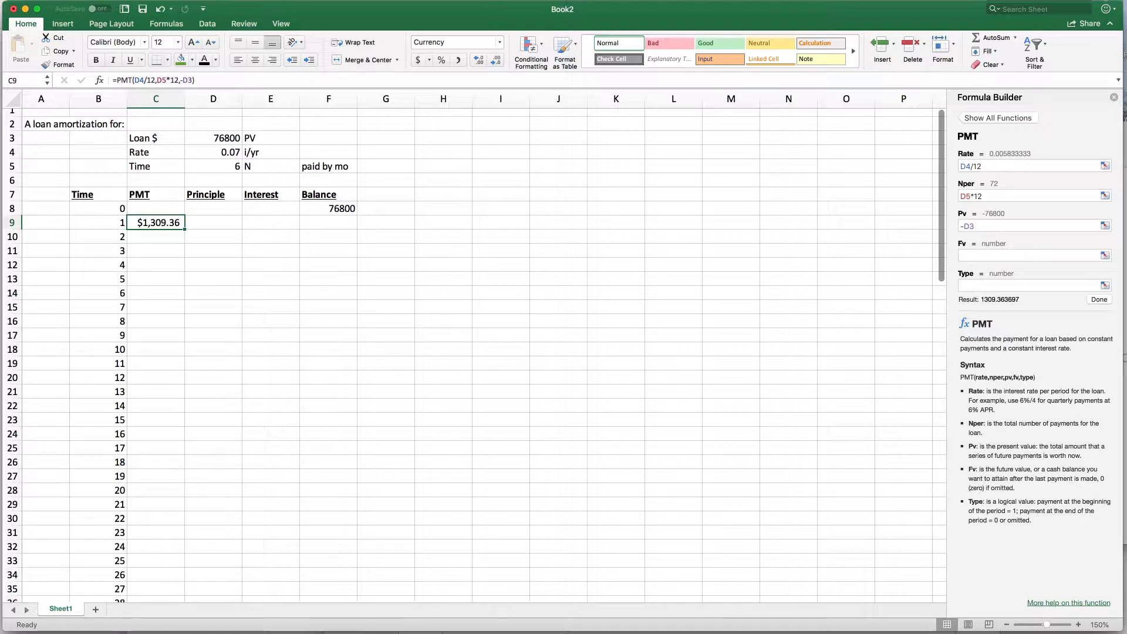
# - Enter =C9 in C10 and fill it down the PMT column through time 72
pyautogui.press('Return')
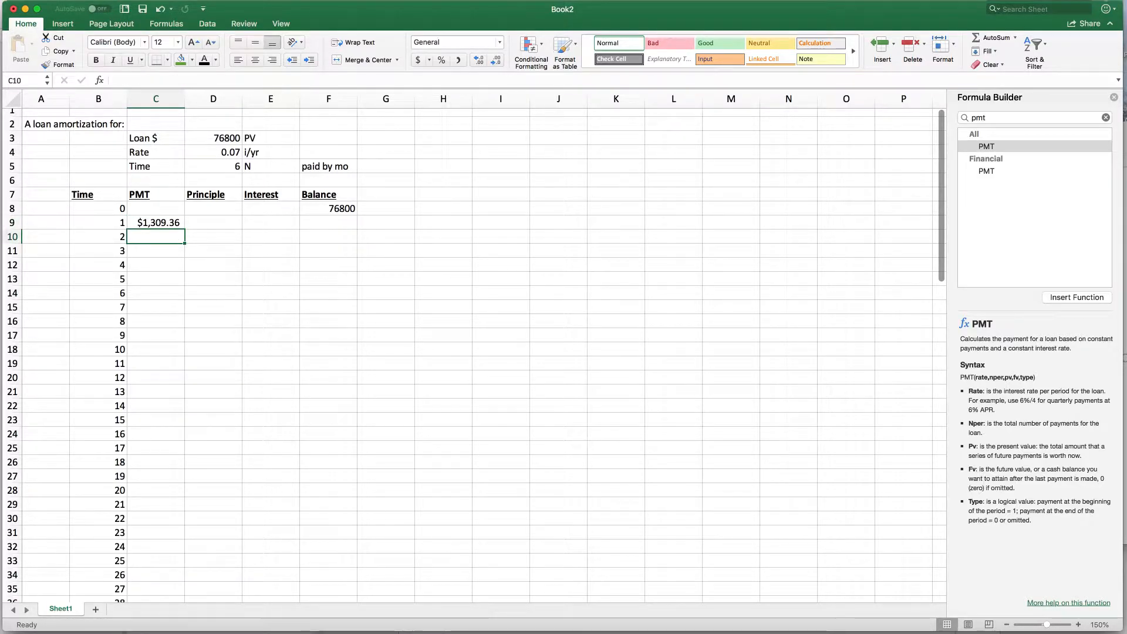
pyautogui.write('=')
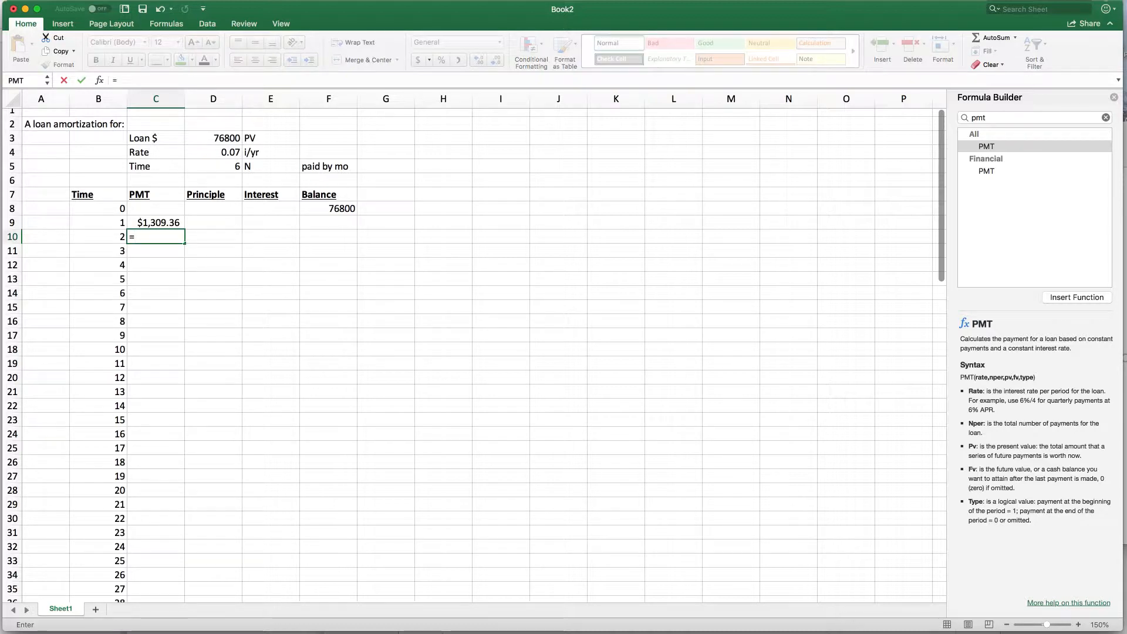
pyautogui.press('Up')
pyautogui.press('Return')
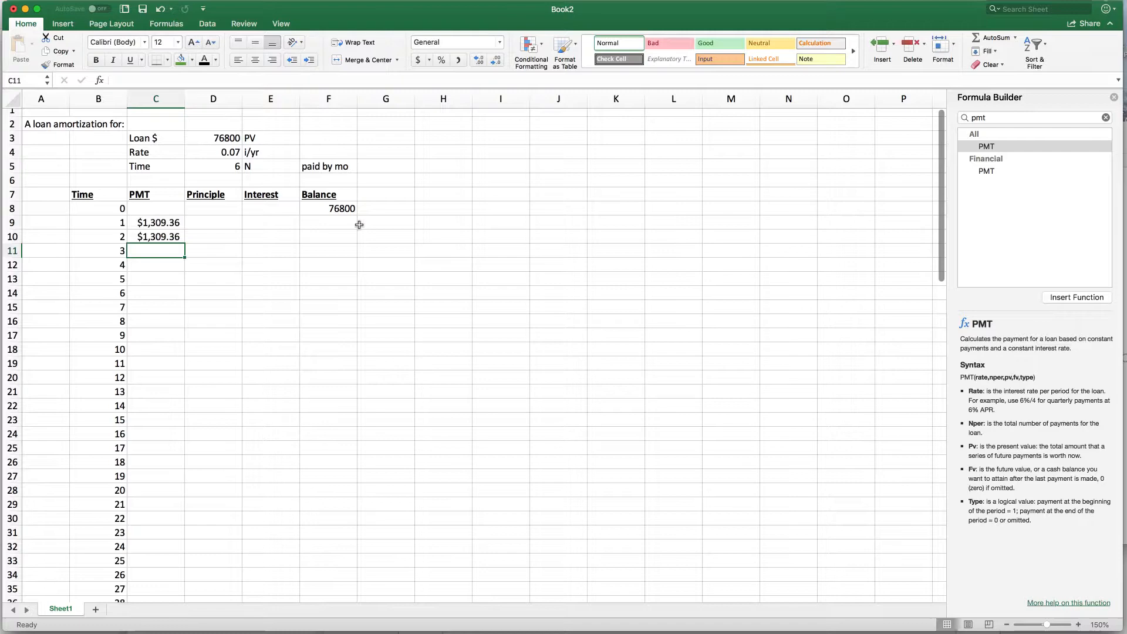
pyautogui.click(182, 239)
pyautogui.moveTo(186, 244); pyautogui.dragTo(179, 561)
pyautogui.hscroll(2, 299, 440)
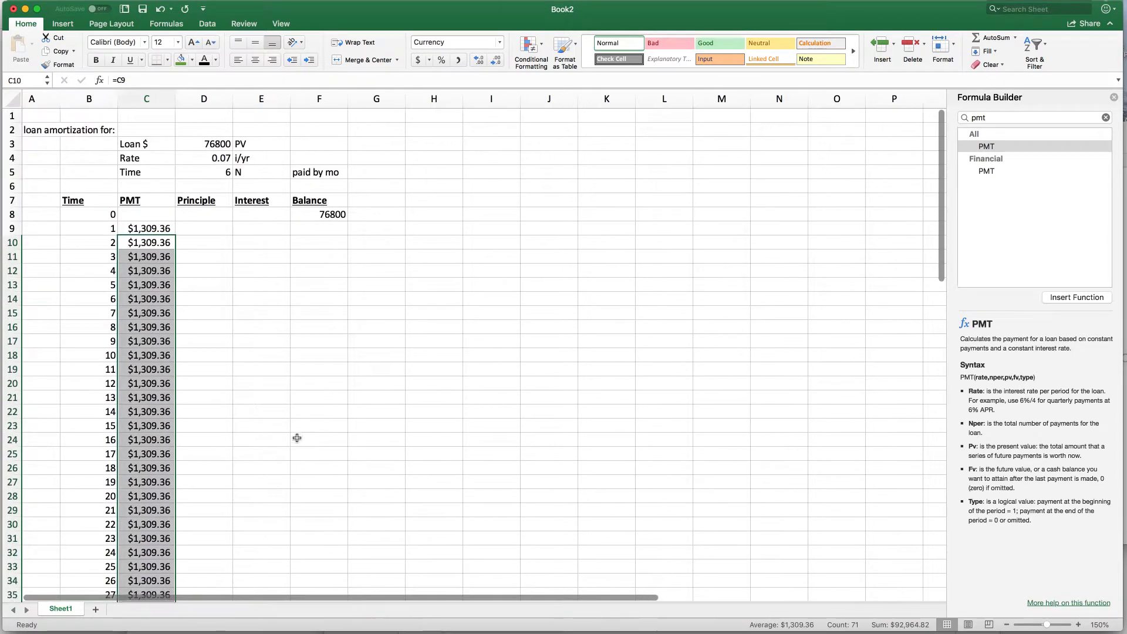
pyautogui.hscroll(-2, 269, 264)
# - Calculate the time 1 interest in E9 with =F8*(D4/12) and apply the Accounting number format to it
pyautogui.click(220, 231)
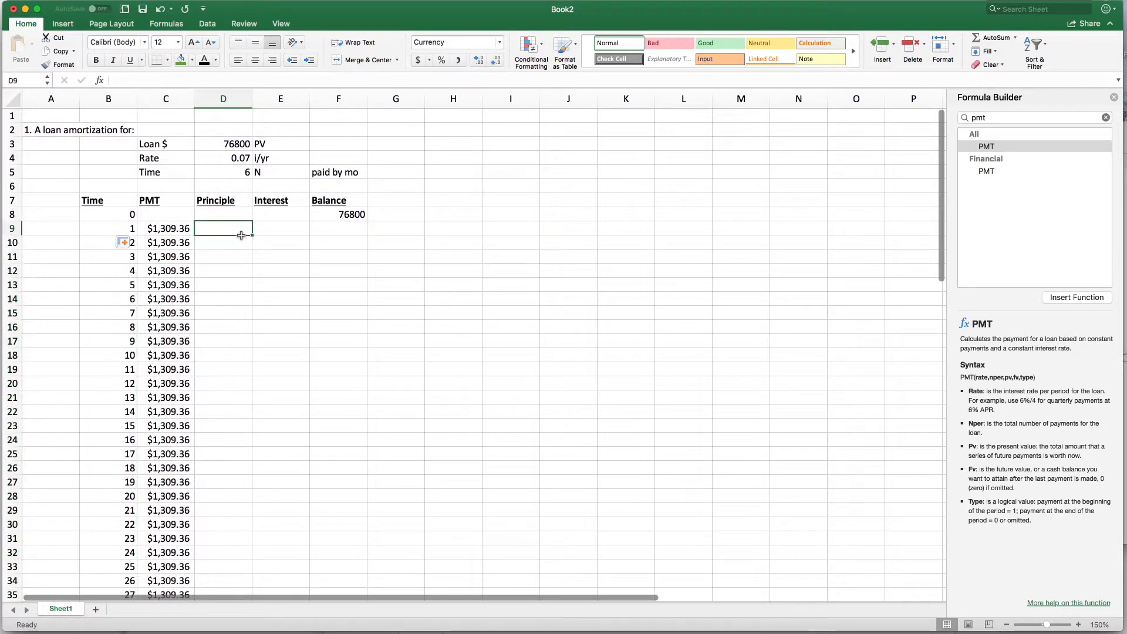
pyautogui.press('Right')
pyautogui.click(232, 228)
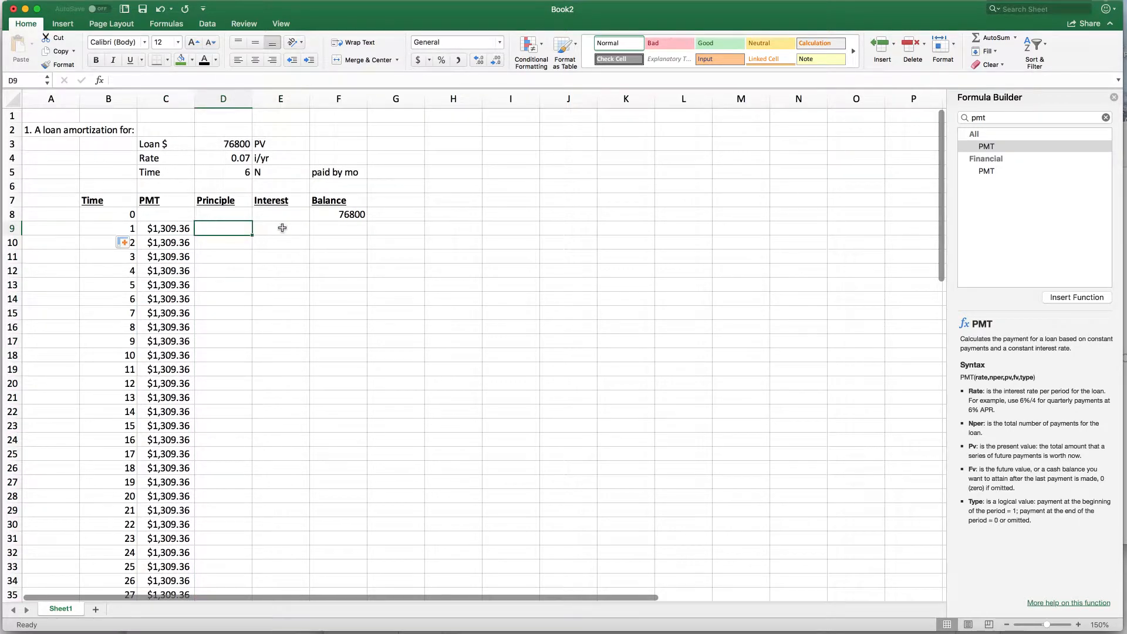
pyautogui.click(283, 227)
pyautogui.hscroll(1, 414, 264)
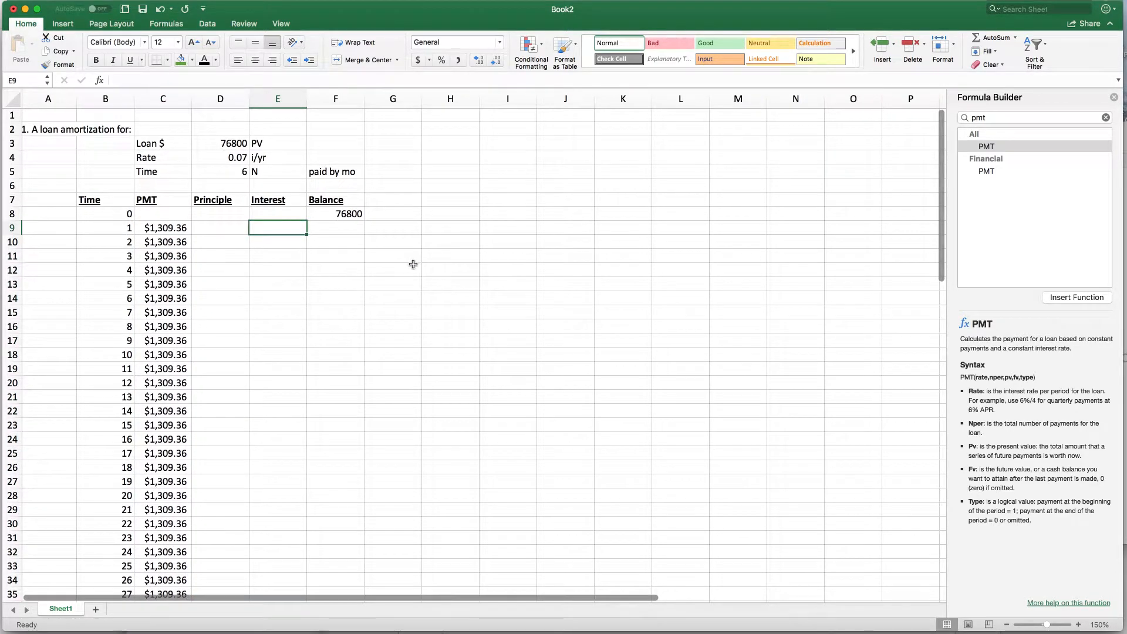
pyautogui.write('=')
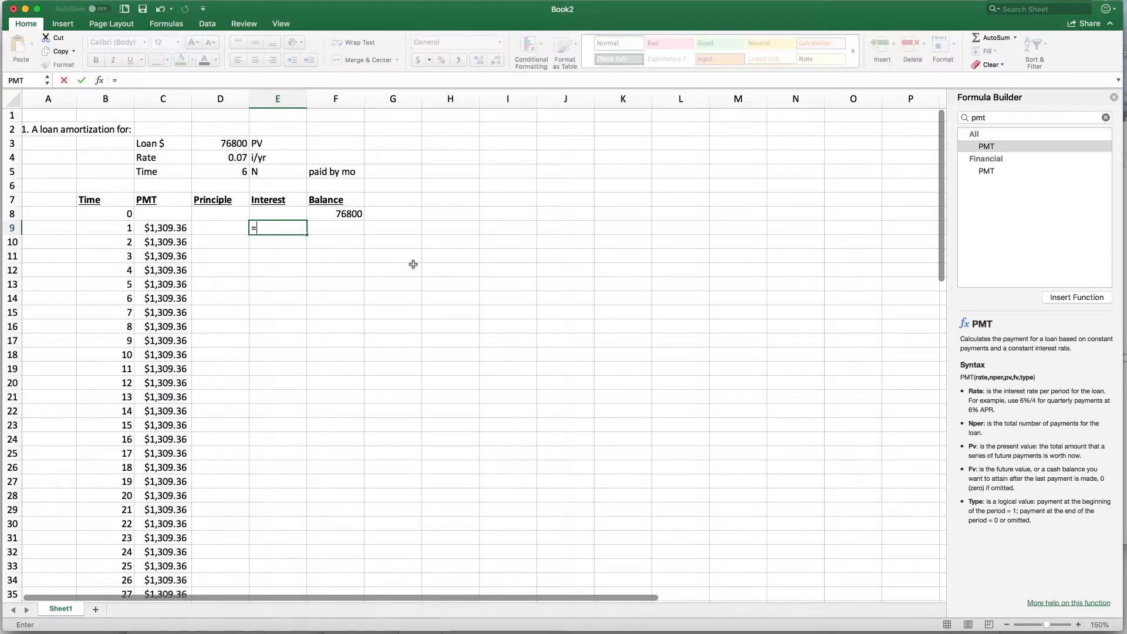
pyautogui.press('Up')
pyautogui.press('Right')
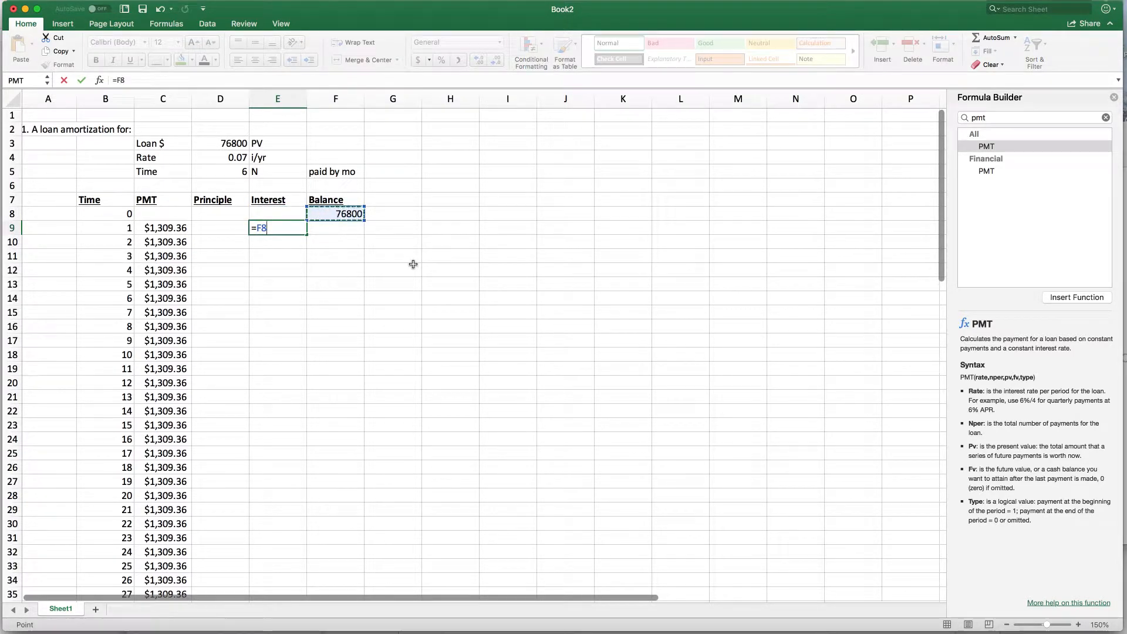
pyautogui.write('8')
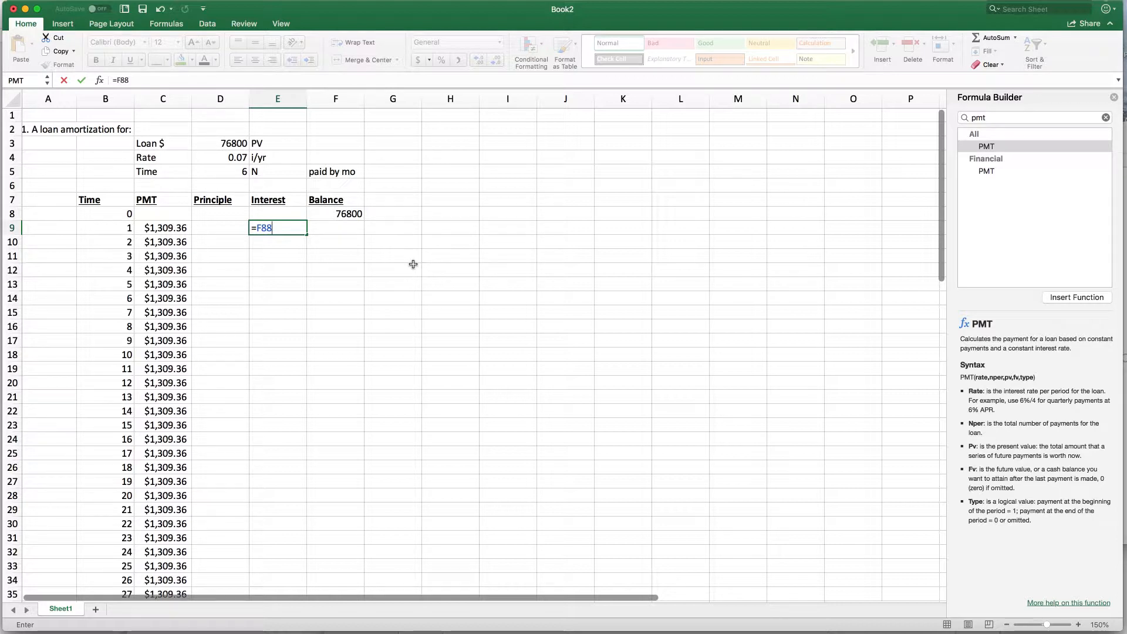
pyautogui.press('BackSpace')
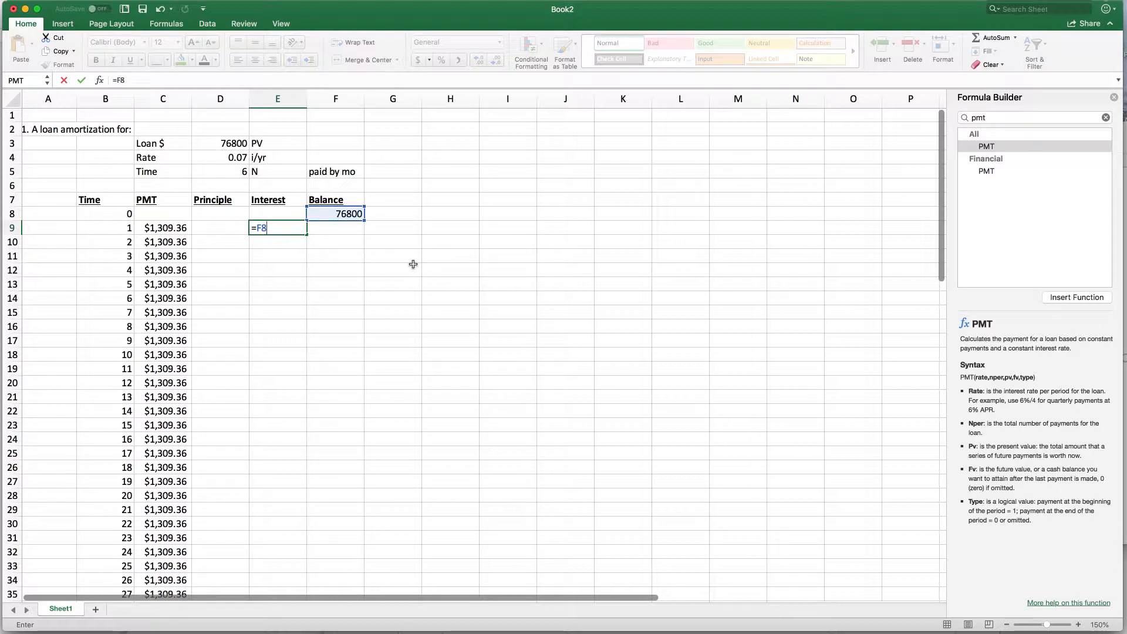
pyautogui.write('*(')
pyautogui.click(236, 158)
pyautogui.write('/12')
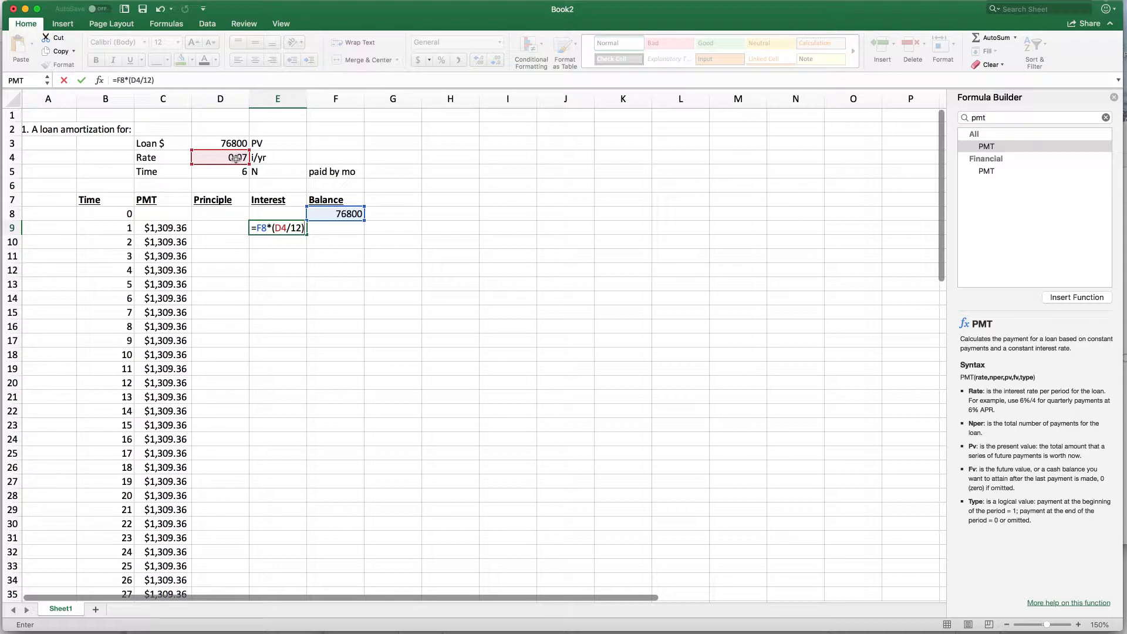
pyautogui.write(')')
pyautogui.press('Return')
pyautogui.press('Up')
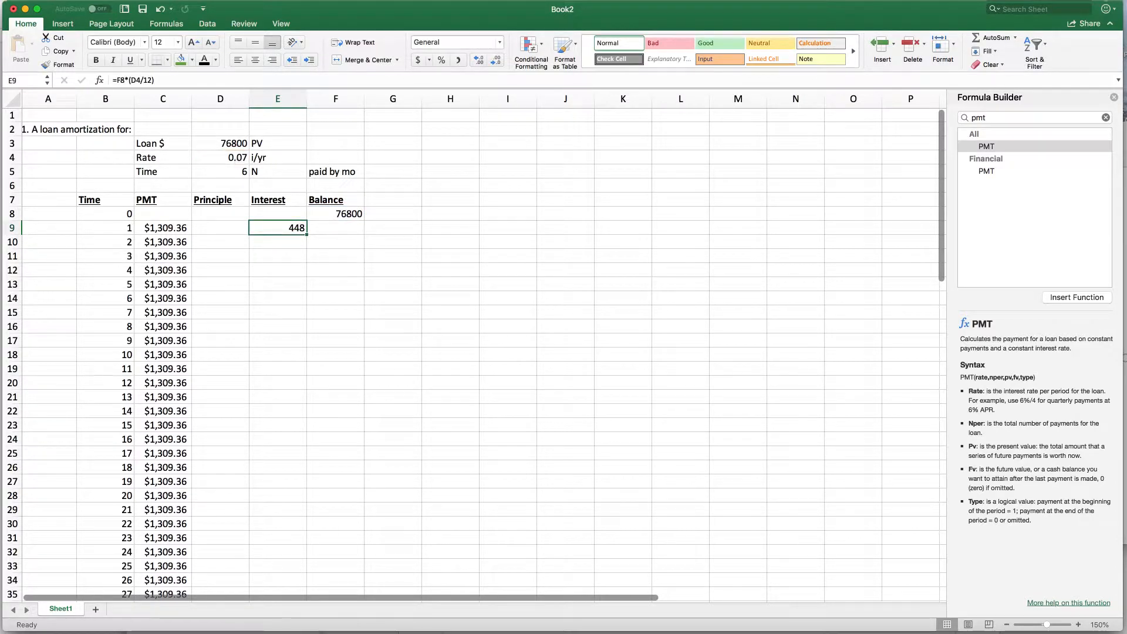
pyautogui.click(418, 60)
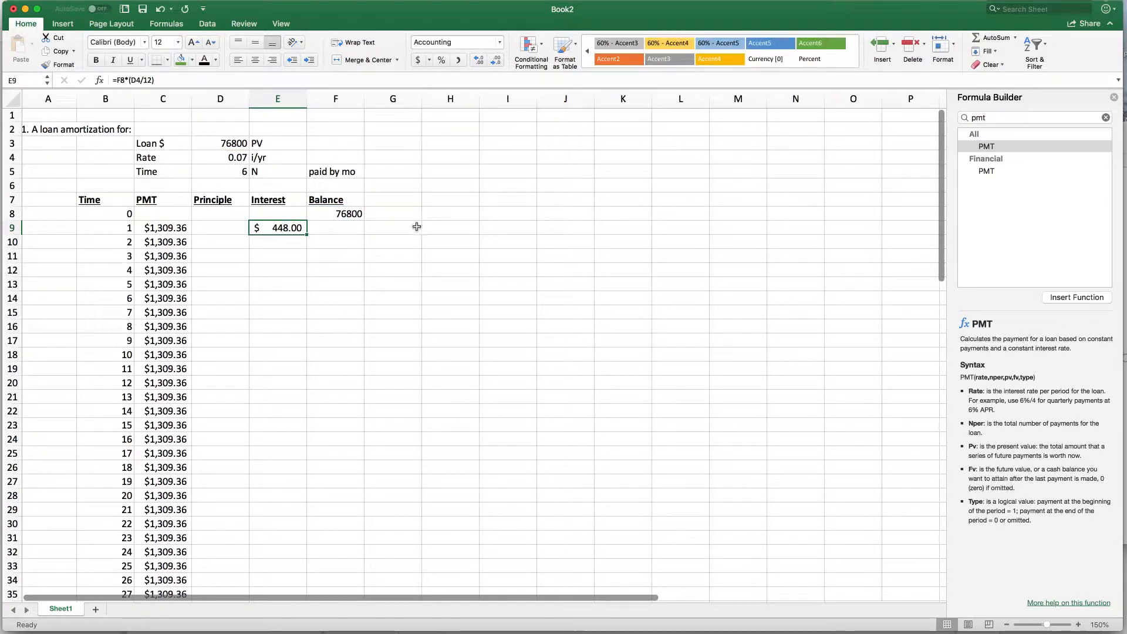
# - Calculate the time 1 principal in D9 as the payment minus the interest with =C9-E9
pyautogui.click(229, 229)
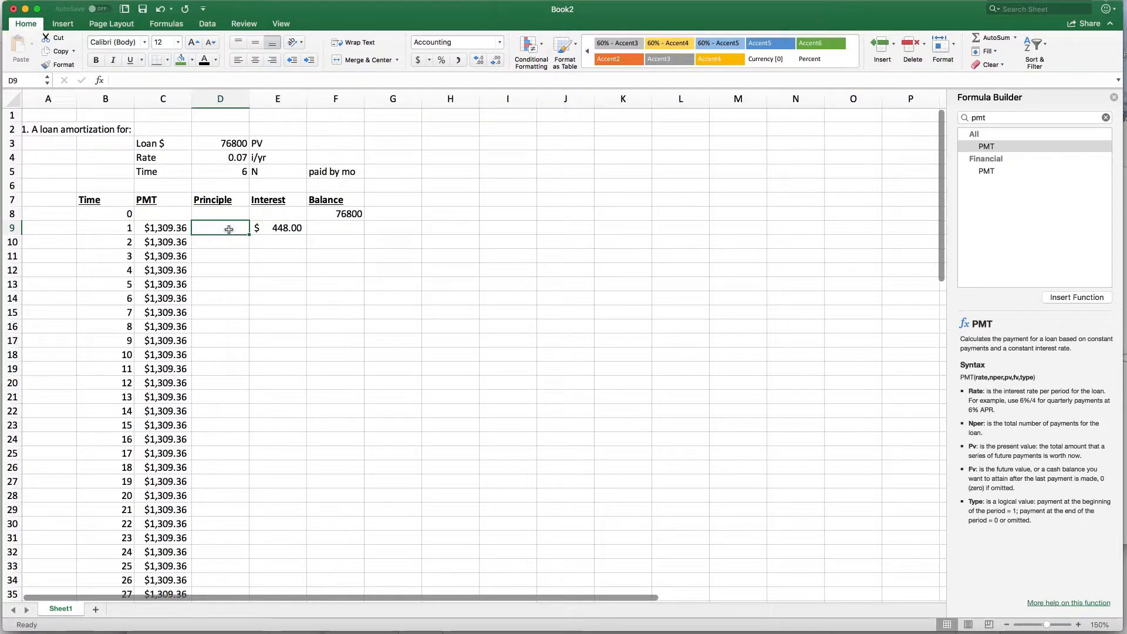
pyautogui.write('=')
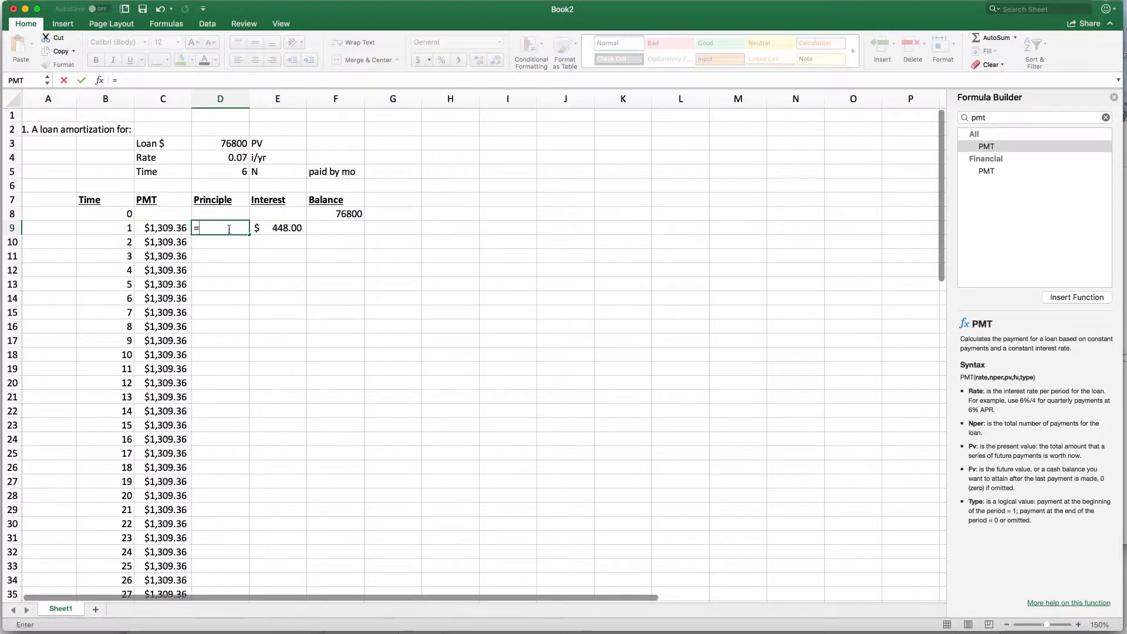
pyautogui.press('Right')
pyautogui.press('Right')
pyautogui.press('Up')
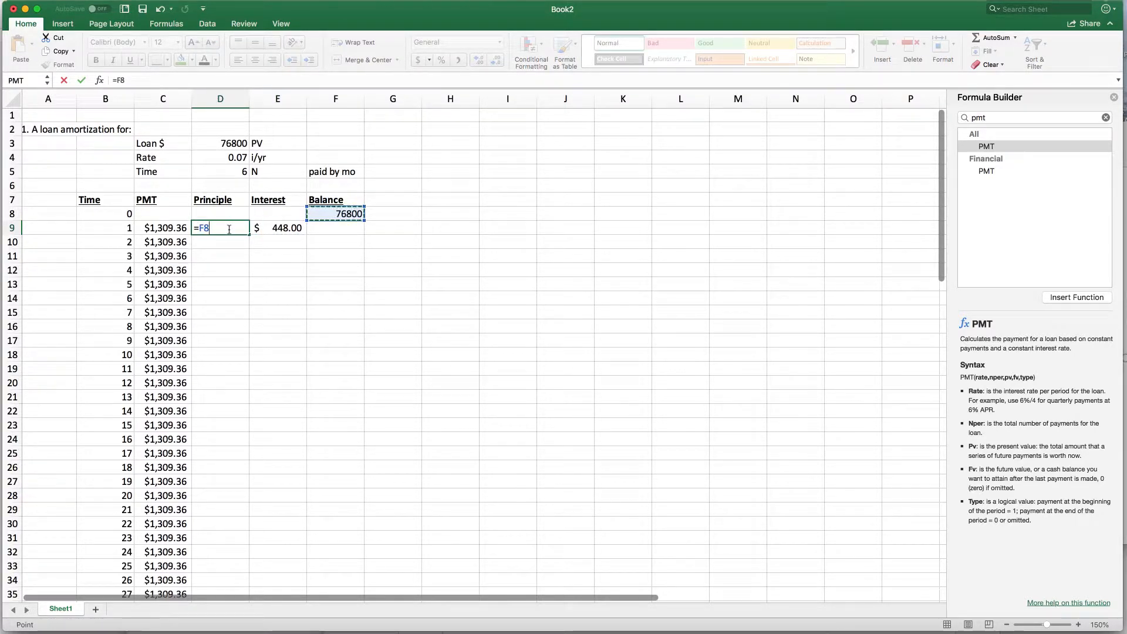
pyautogui.press('Left')
pyautogui.press('Left')
pyautogui.press('Left')
pyautogui.press('Down')
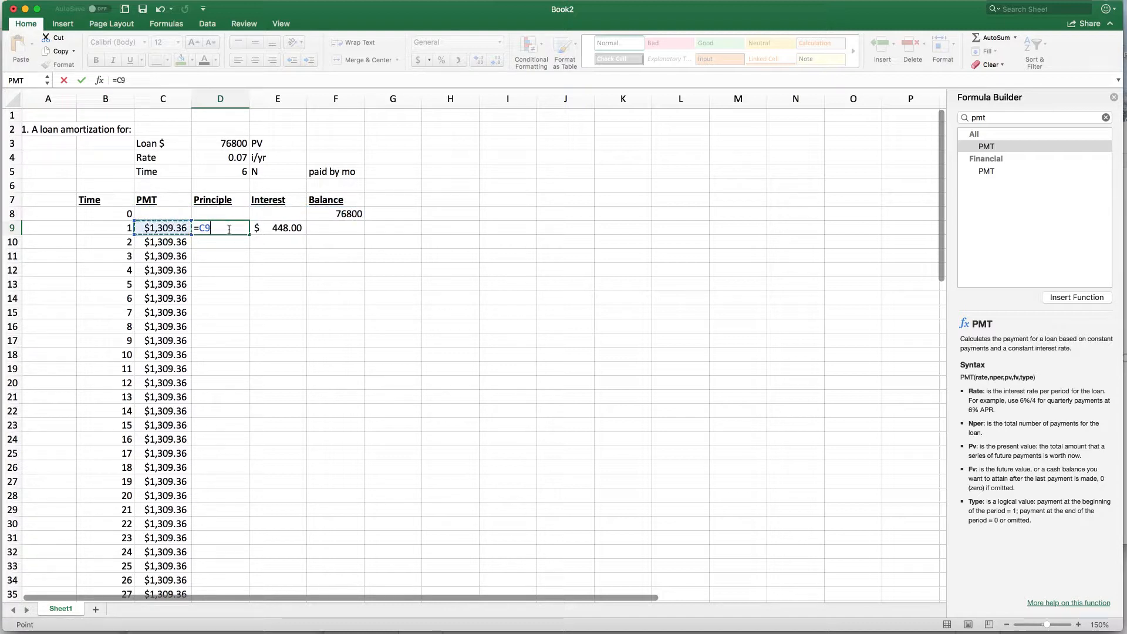
pyautogui.write('-')
pyautogui.press('Right')
pyautogui.press('Return')
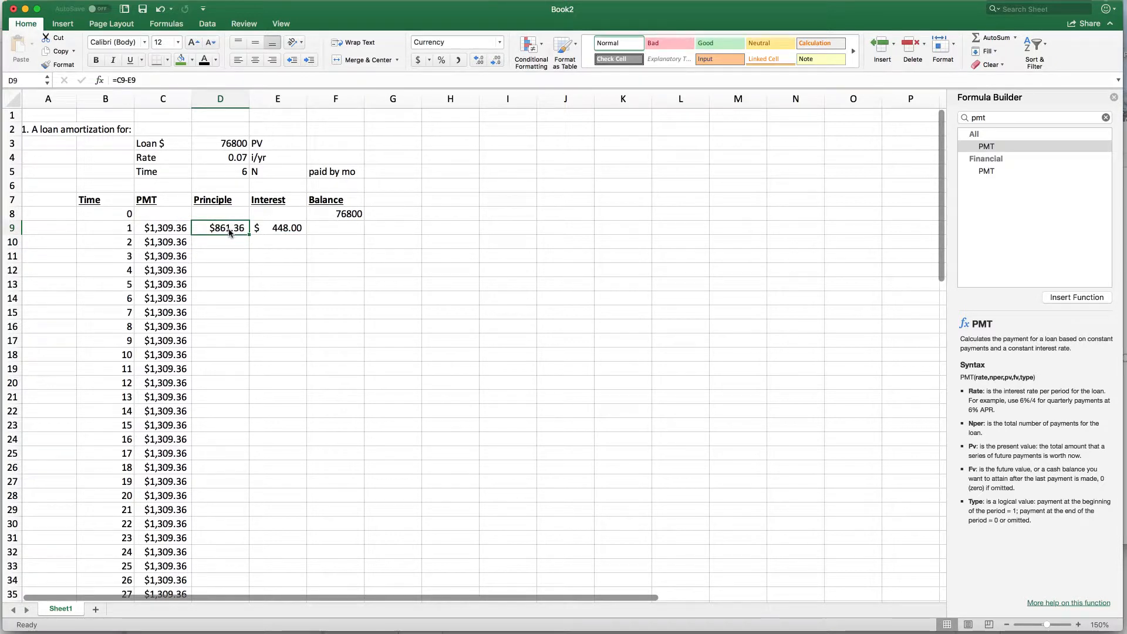
# - Review the payment, principal and interest cells of the time 1 row against each other
pyautogui.press('Left')
pyautogui.press('Right')
pyautogui.press('Left')
pyautogui.press('Right')
pyautogui.press('Right')
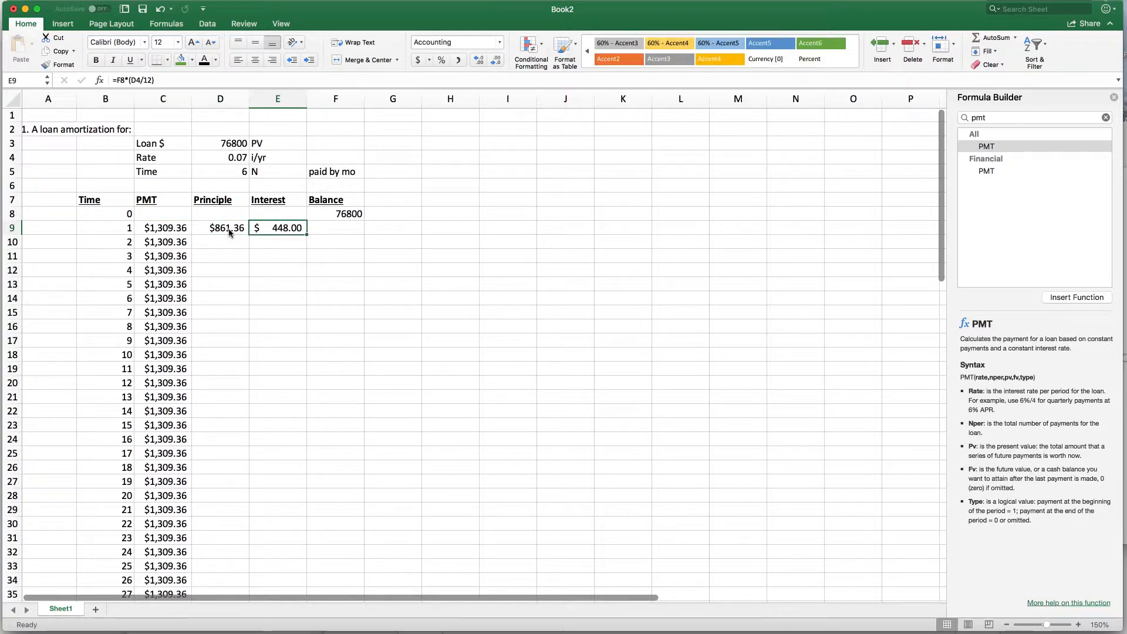
# - Calculate the time 1 balance in F9 as the previous balance minus the principal with =F8-D9
pyautogui.press('Right')
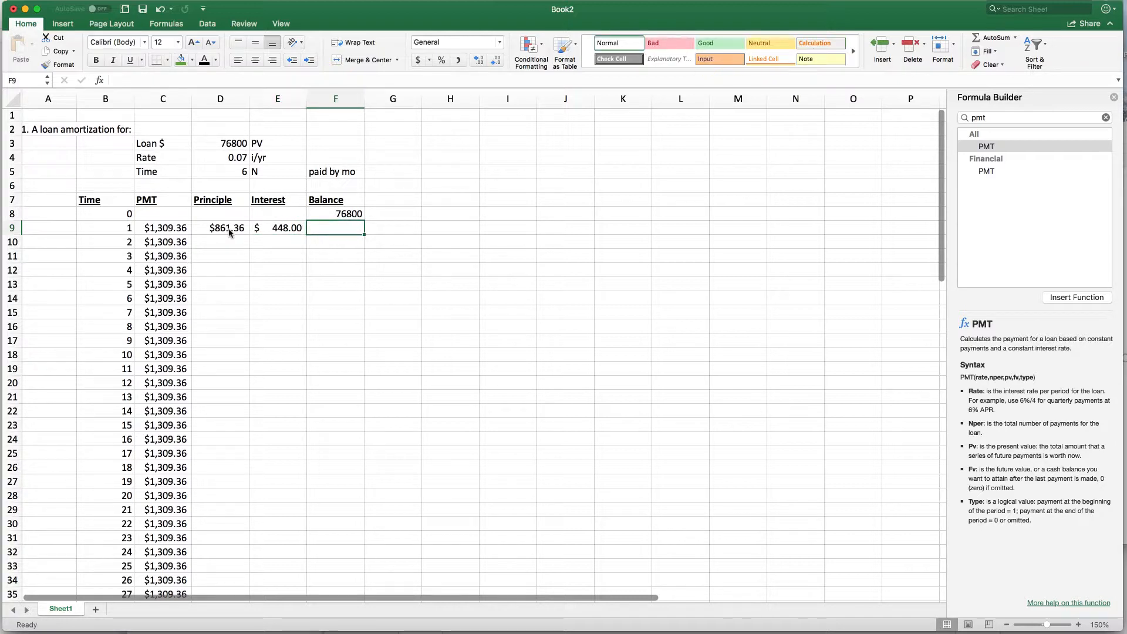
pyautogui.write('=')
pyautogui.press('Up')
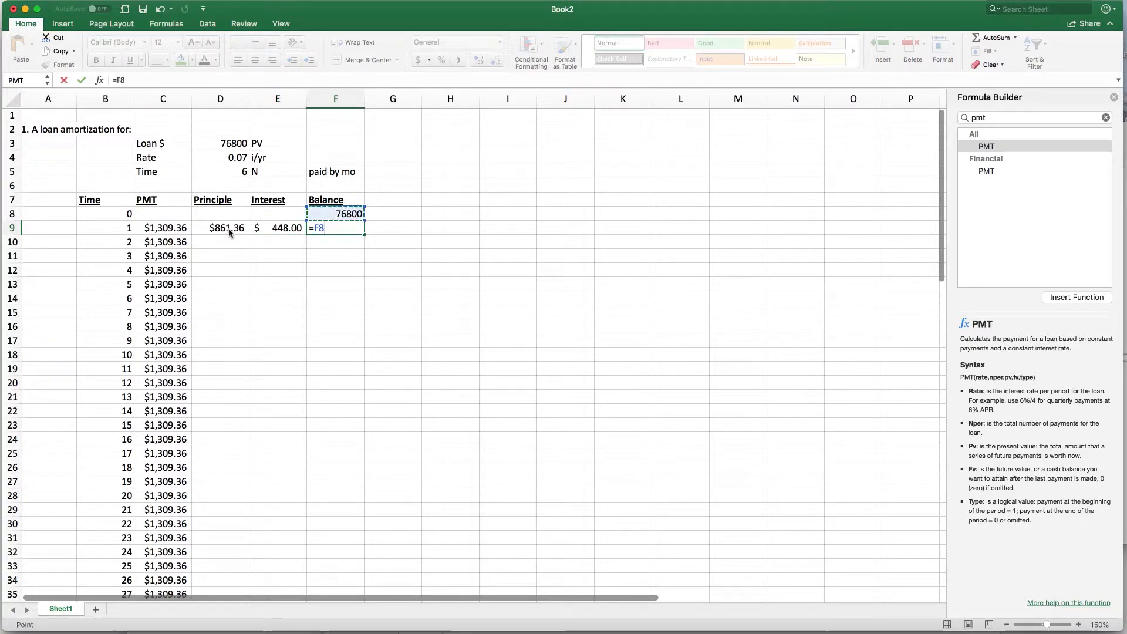
pyautogui.write('-')
pyautogui.press('Left')
pyautogui.press('Left')
pyautogui.press('Return')
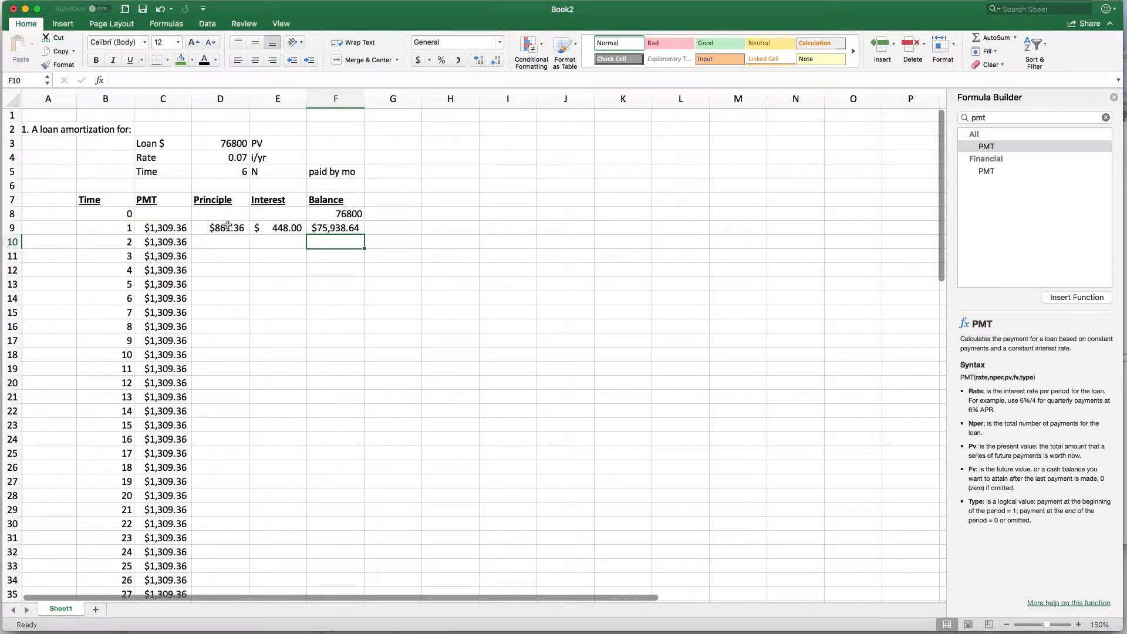
# - Check the principal formula in D9 and anchor the rate's row in E9's interest formula as =F8*(D$4/12)
pyautogui.doubleClick(228, 228)
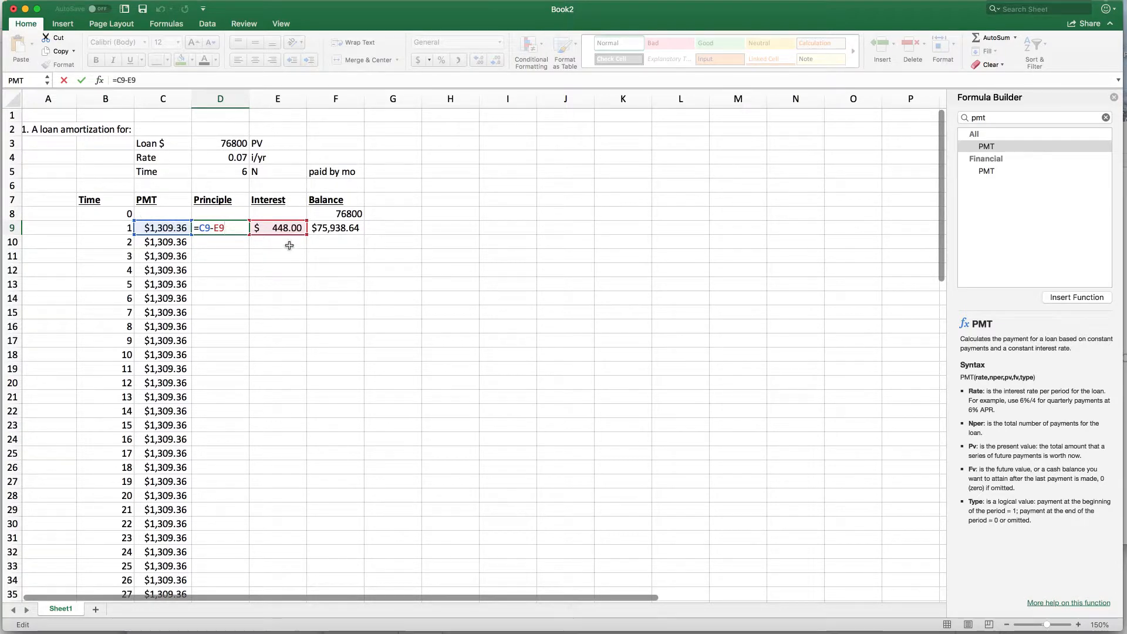
pyautogui.press('Return')
pyautogui.press('Right')
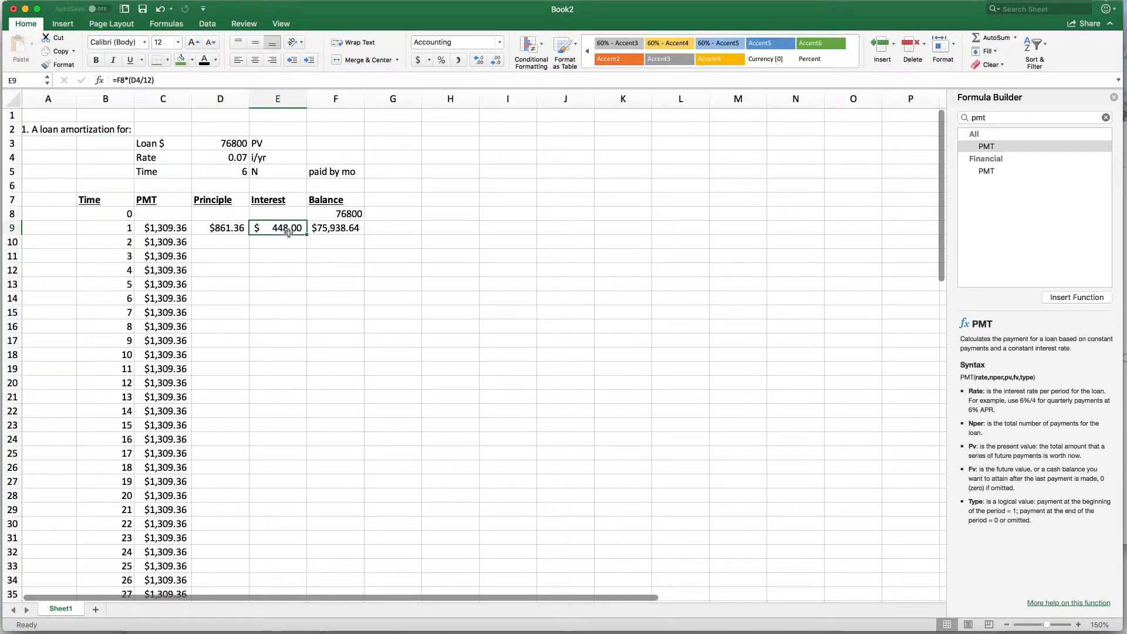
pyautogui.doubleClick(288, 233)
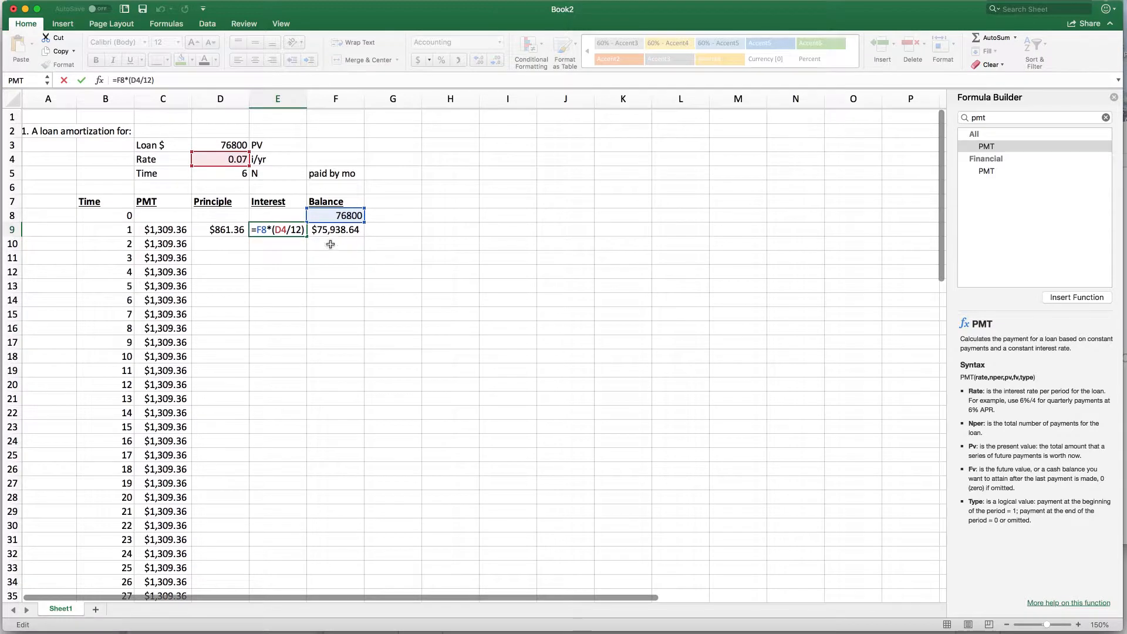
pyautogui.scroll(-1, 271, 239)
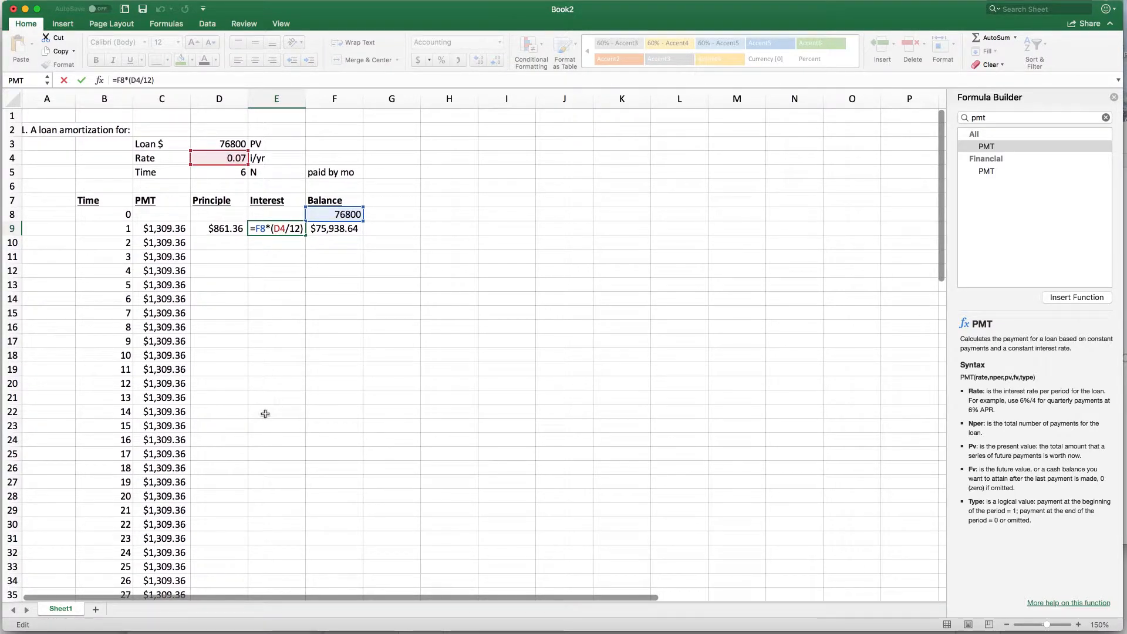
pyautogui.scroll(-1, 287, 242)
pyautogui.hscroll(-1, 302, 236)
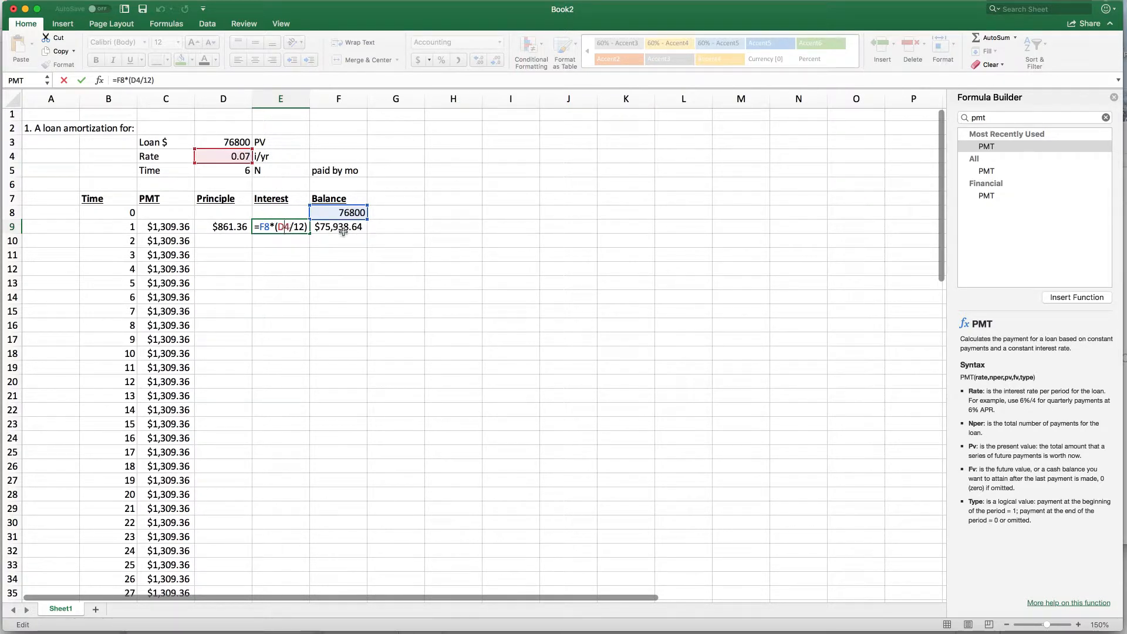
pyautogui.write('$')
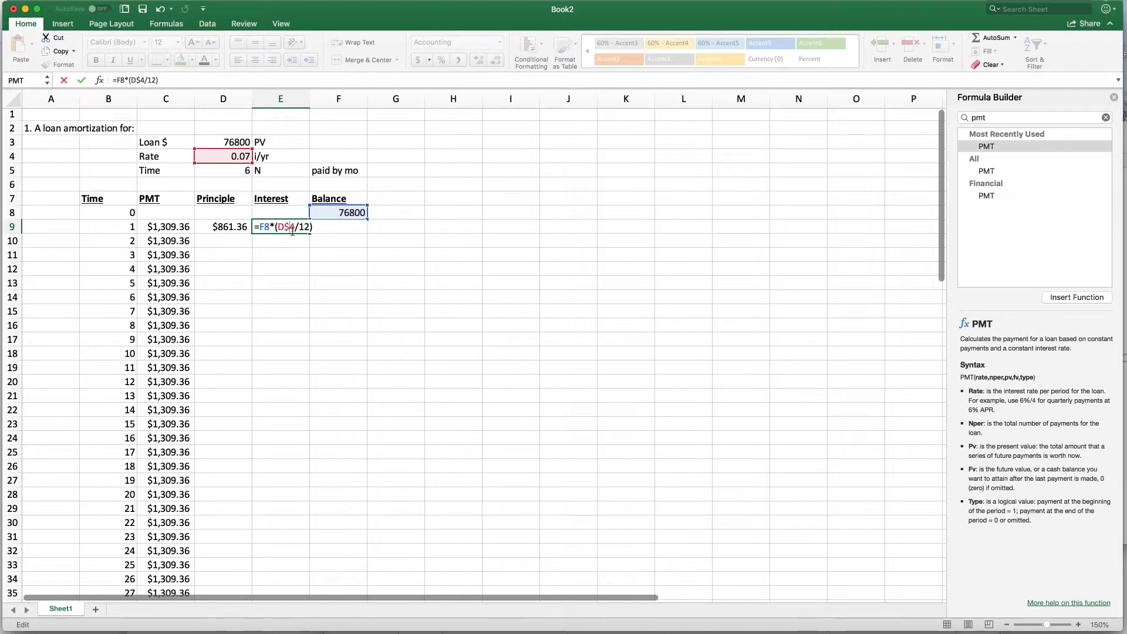
pyautogui.moveTo(292, 228); pyautogui.dragTo(286, 228)
pyautogui.press('Return')
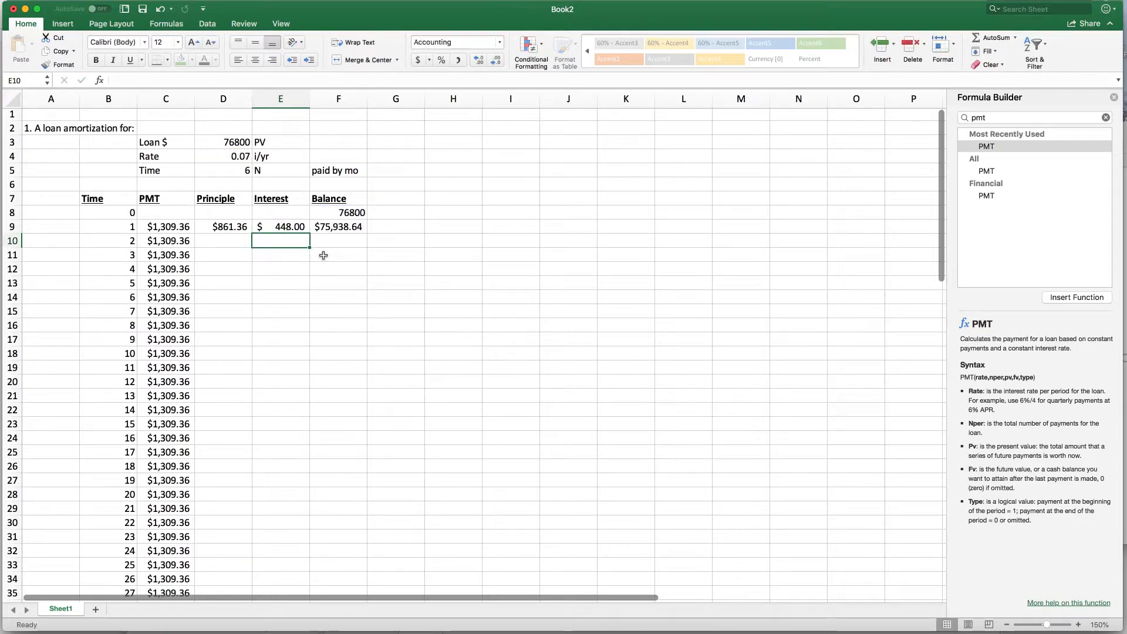
# - Check the balance formula in F9 and fill D9:F9 down through the time 72 row
pyautogui.doubleClick(346, 226)
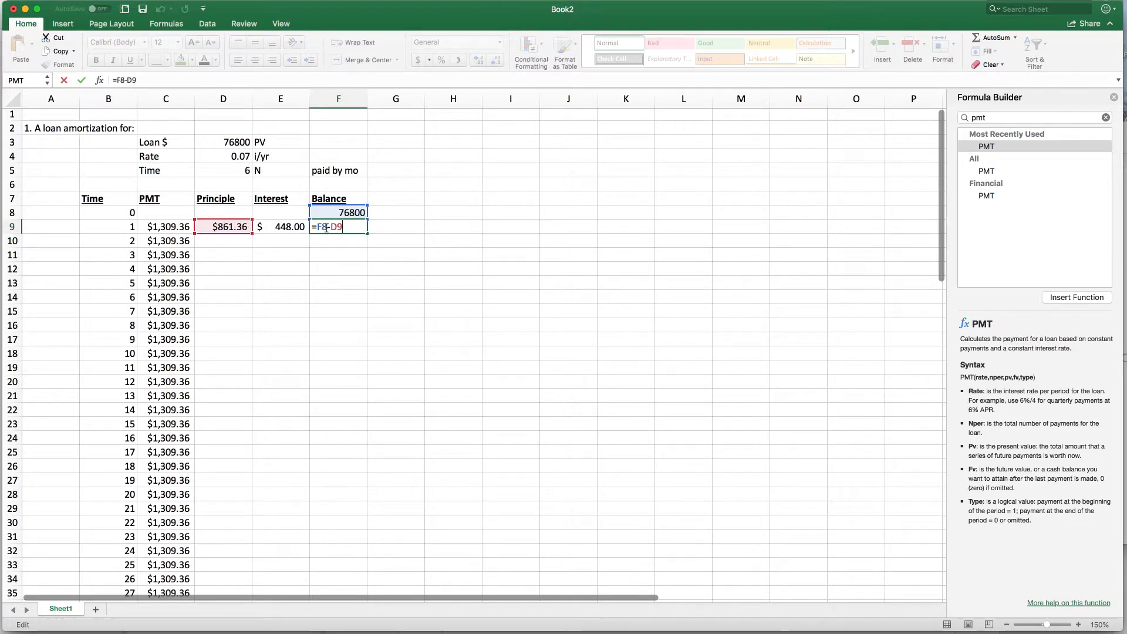
pyautogui.press('Return')
pyautogui.moveTo(226, 227); pyautogui.dragTo(367, 532)
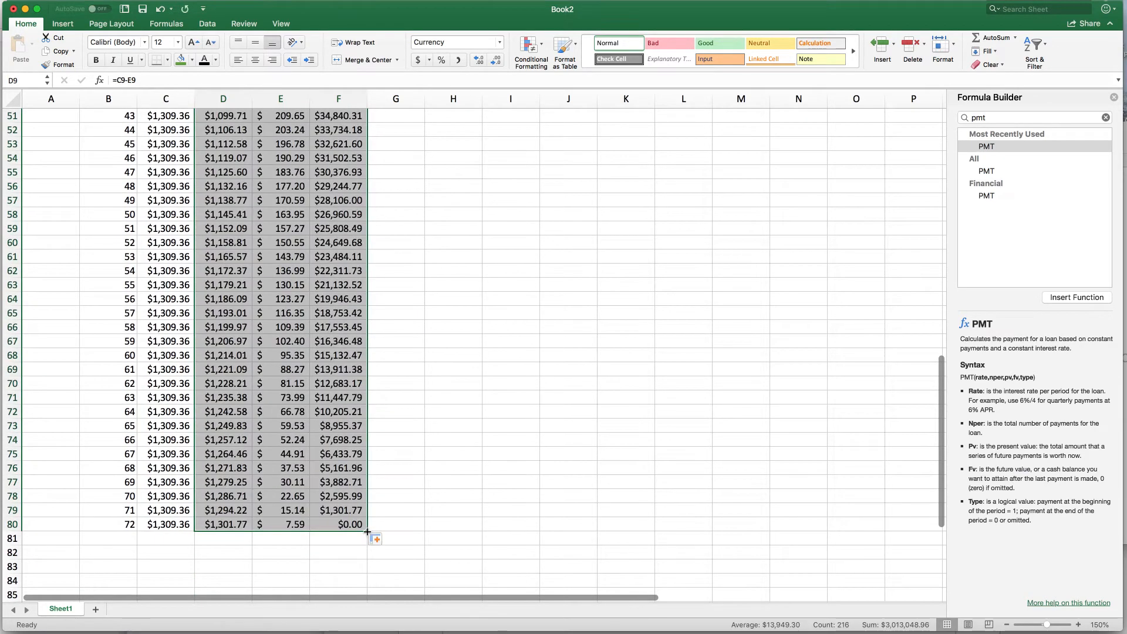
# - Check the final balance formula in F80 and format that cell bold with a green fill
pyautogui.click(343, 524)
pyautogui.write('=F79-D80')
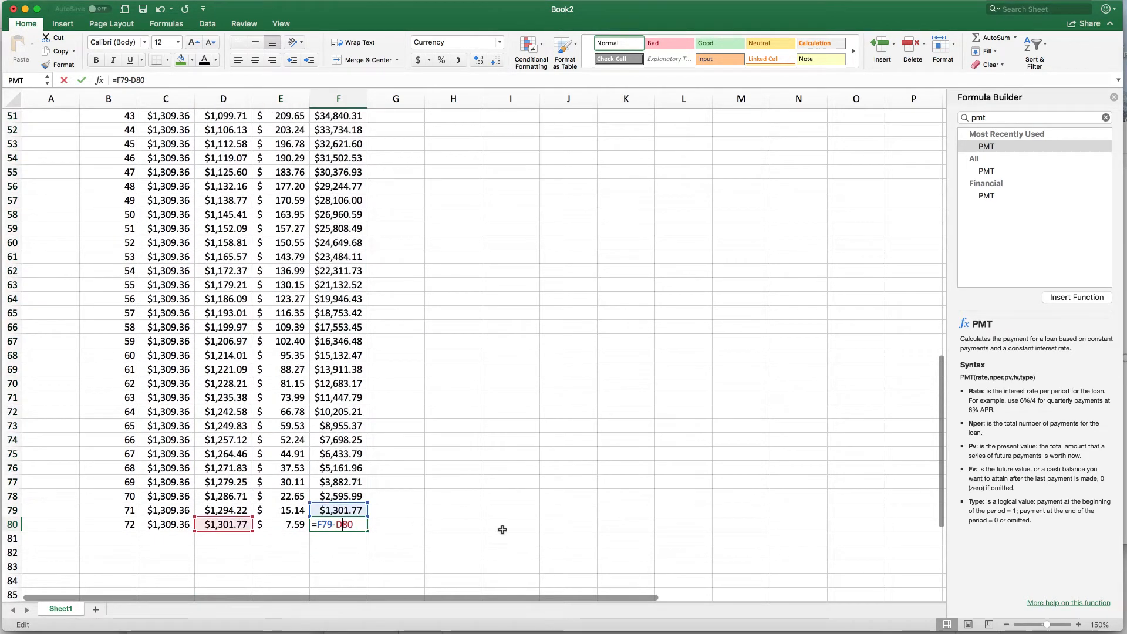
pyautogui.press('Return')
pyautogui.press('Up')
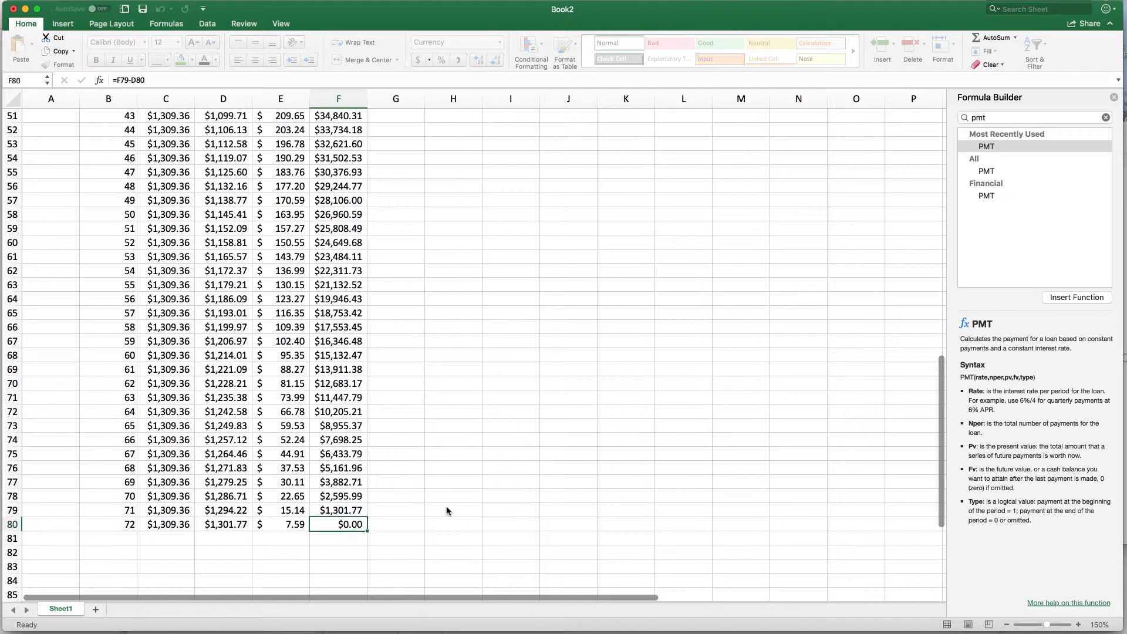
pyautogui.click(97, 61)
pyautogui.click(182, 60)
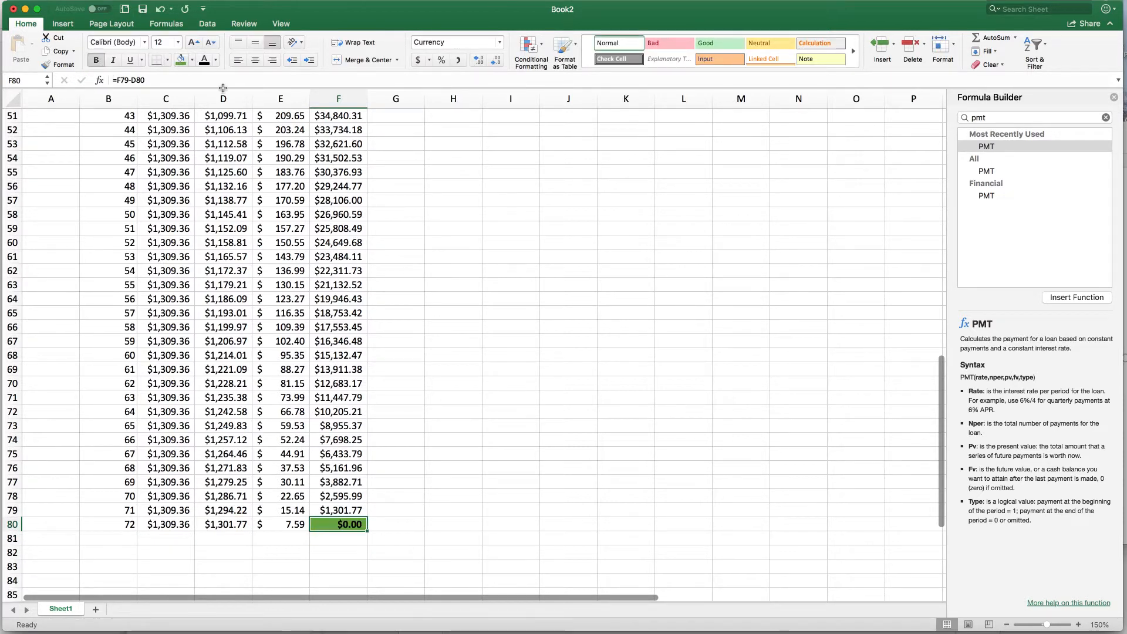
pyautogui.click(466, 339)
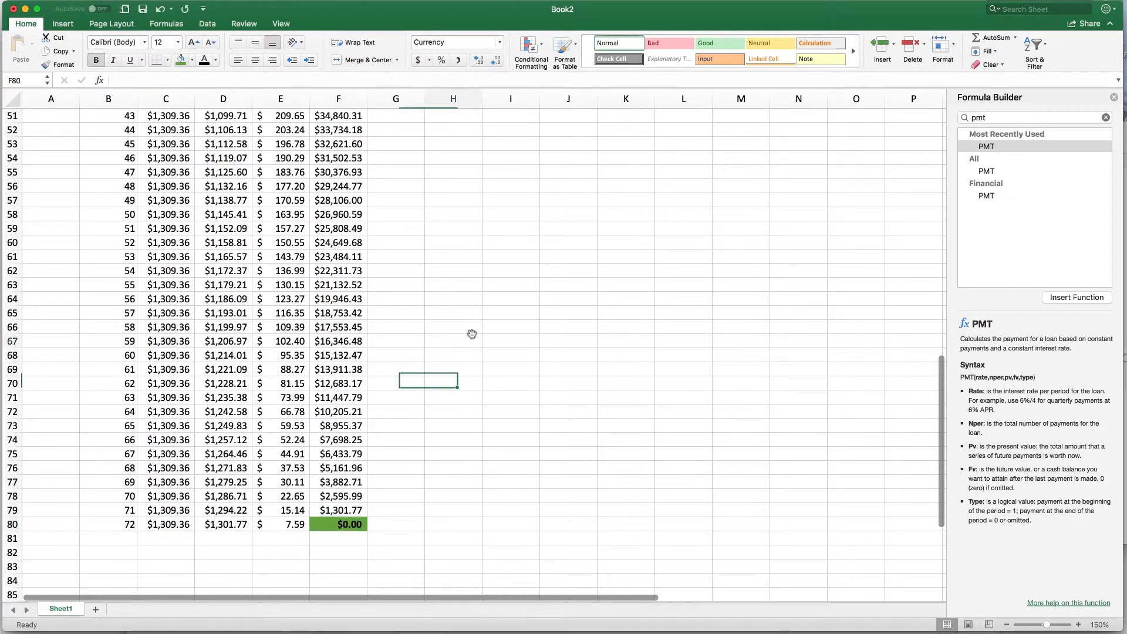
# - Review the time and interest cells of the time 72 row and the completed table's first rows
pyautogui.click(124, 526)
pyautogui.click(276, 524)
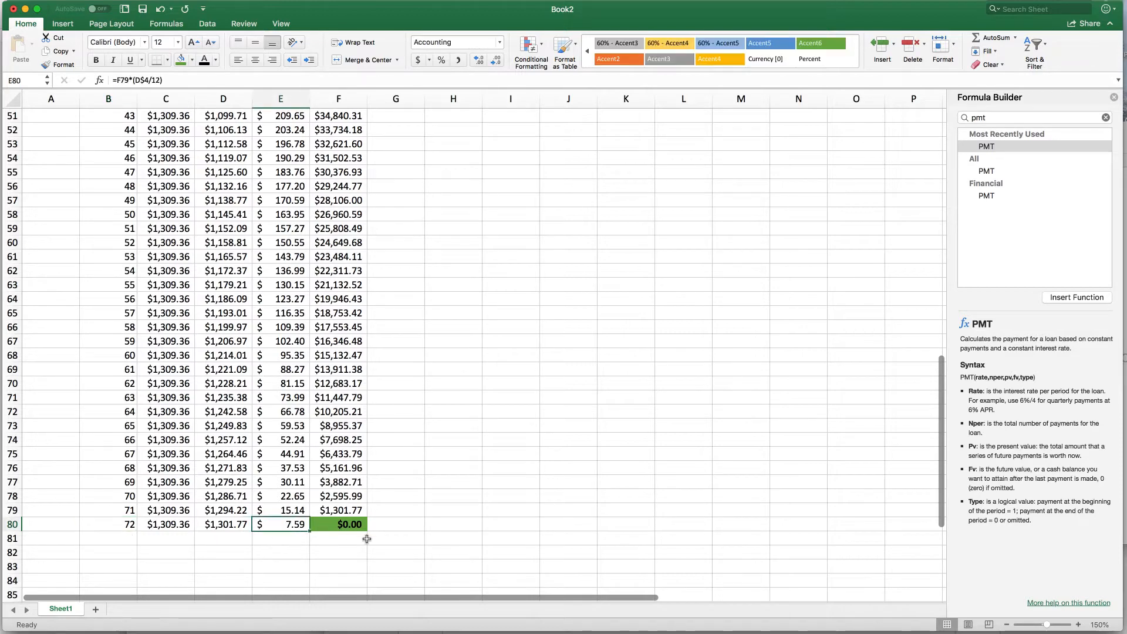
pyautogui.scroll(5, 398, 364)
pyautogui.scroll(12, 398, 364)
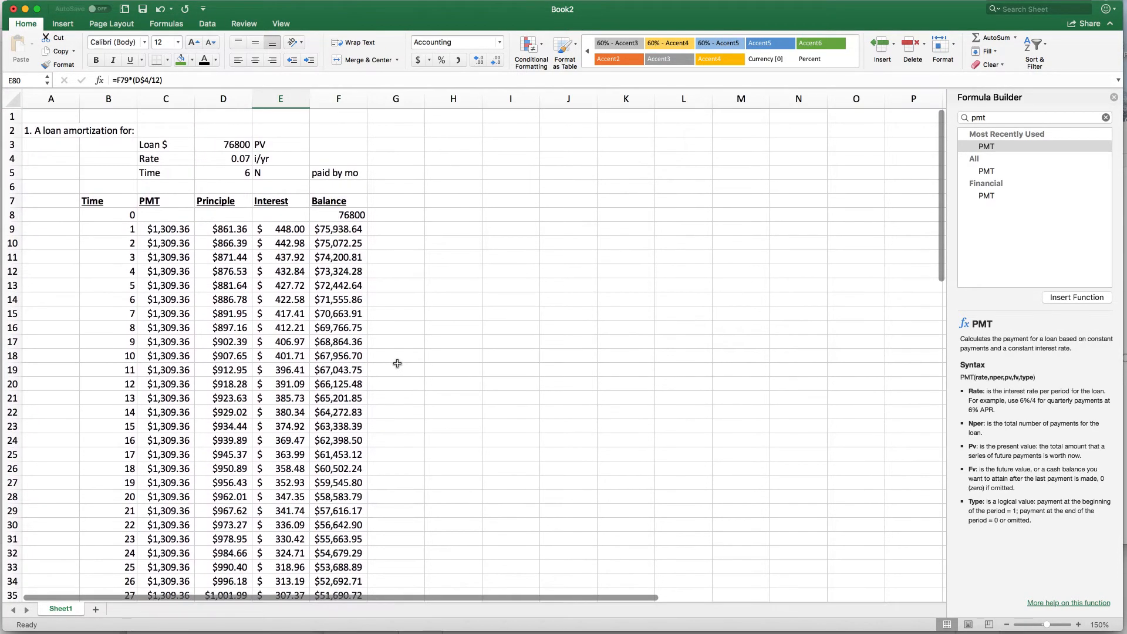
pyautogui.hscroll(1, 301, 197)
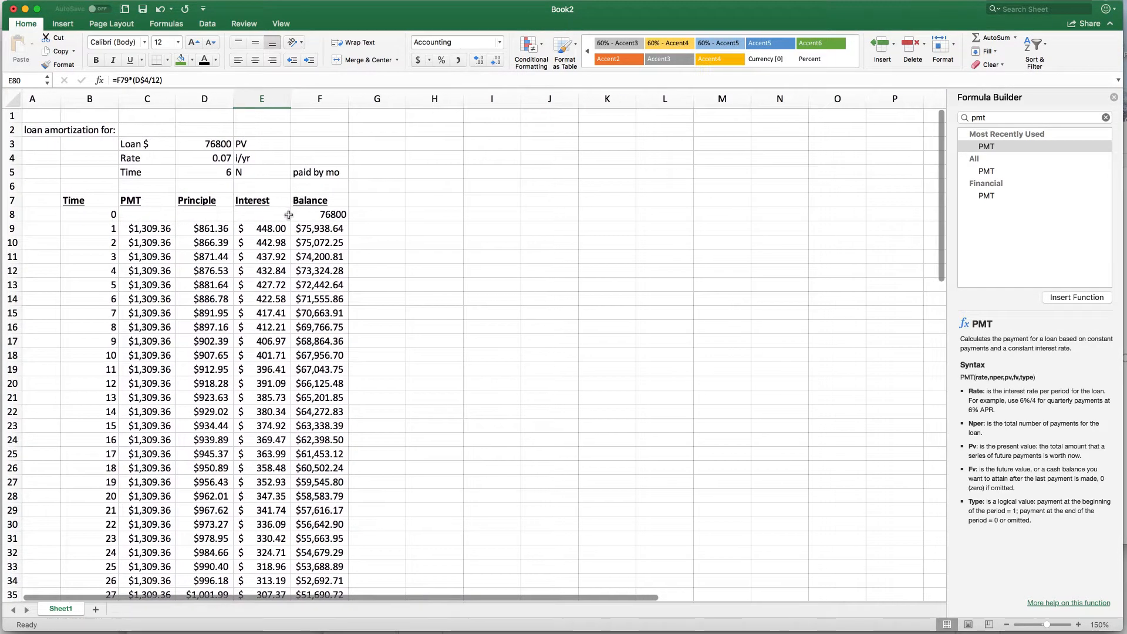
pyautogui.hscroll(-1, 325, 225)
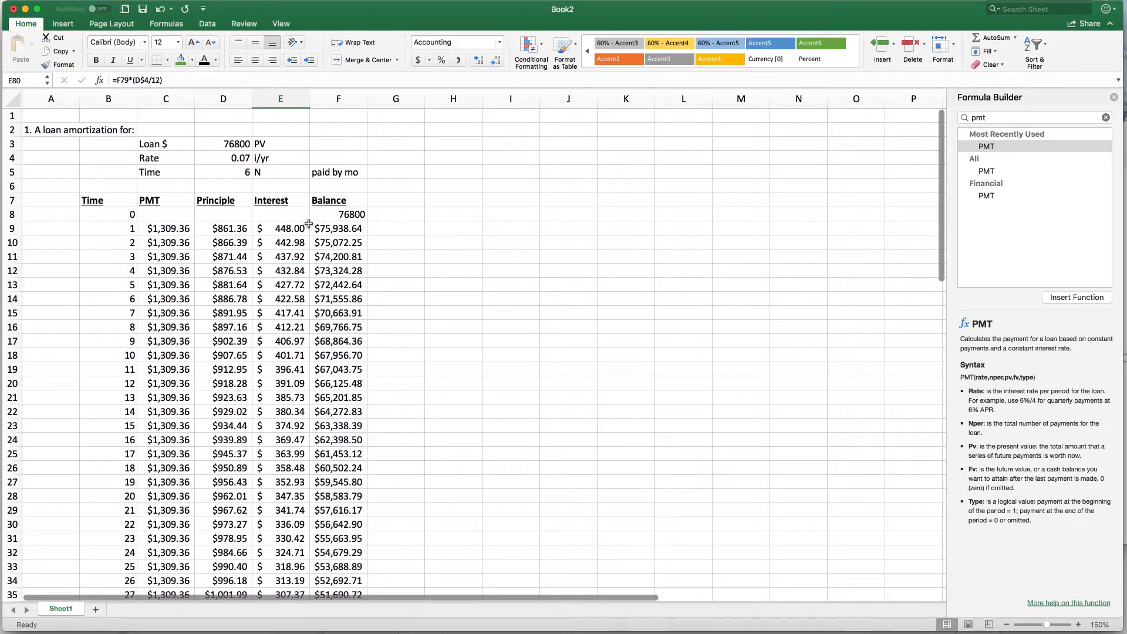
# - Examine the interest formulas from time 1 to time 6 against the matching principal and balance cells
pyautogui.click(286, 204)
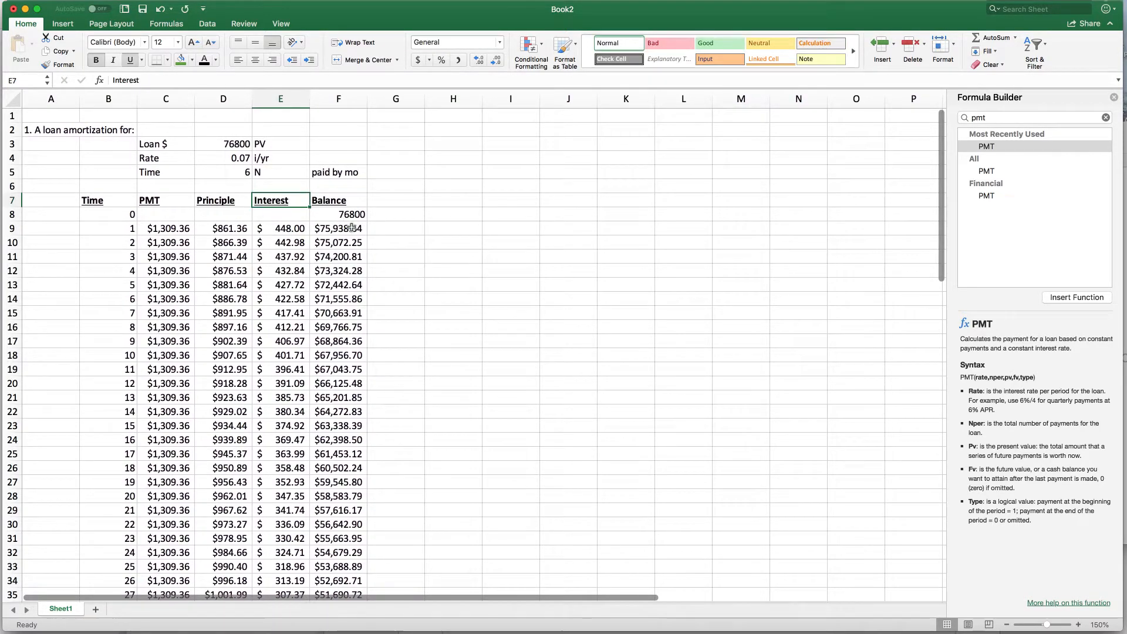
pyautogui.press('Down')
pyautogui.press('Down')
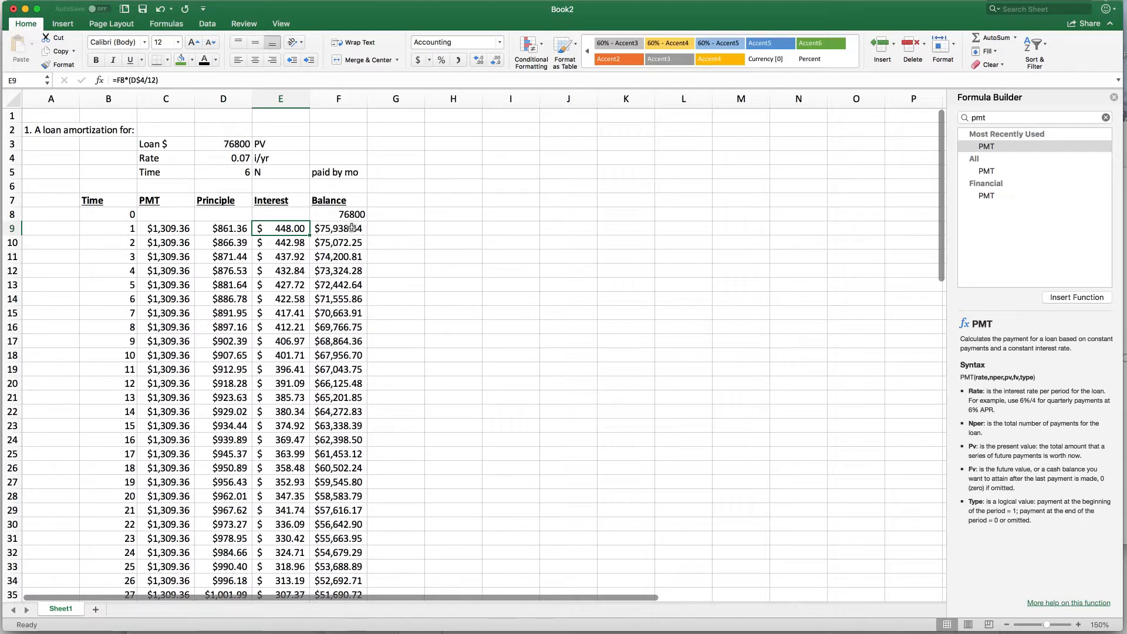
pyautogui.press('Right')
pyautogui.press('Left')
pyautogui.press('Down')
pyautogui.press('Down')
pyautogui.press('Down')
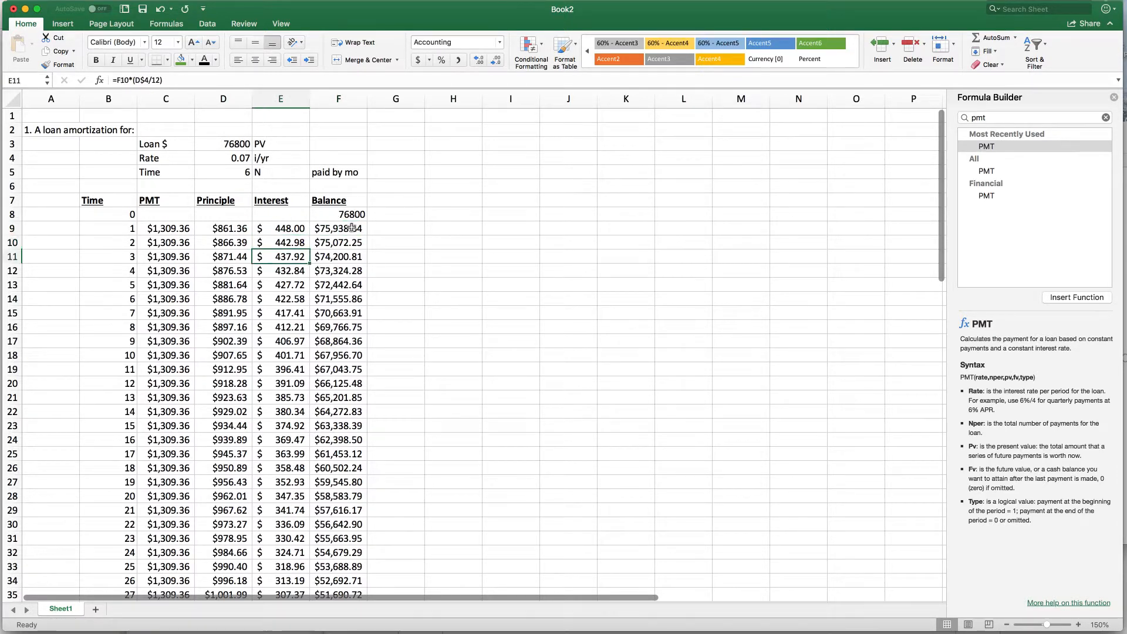
pyautogui.press('Down')
pyautogui.press('Down')
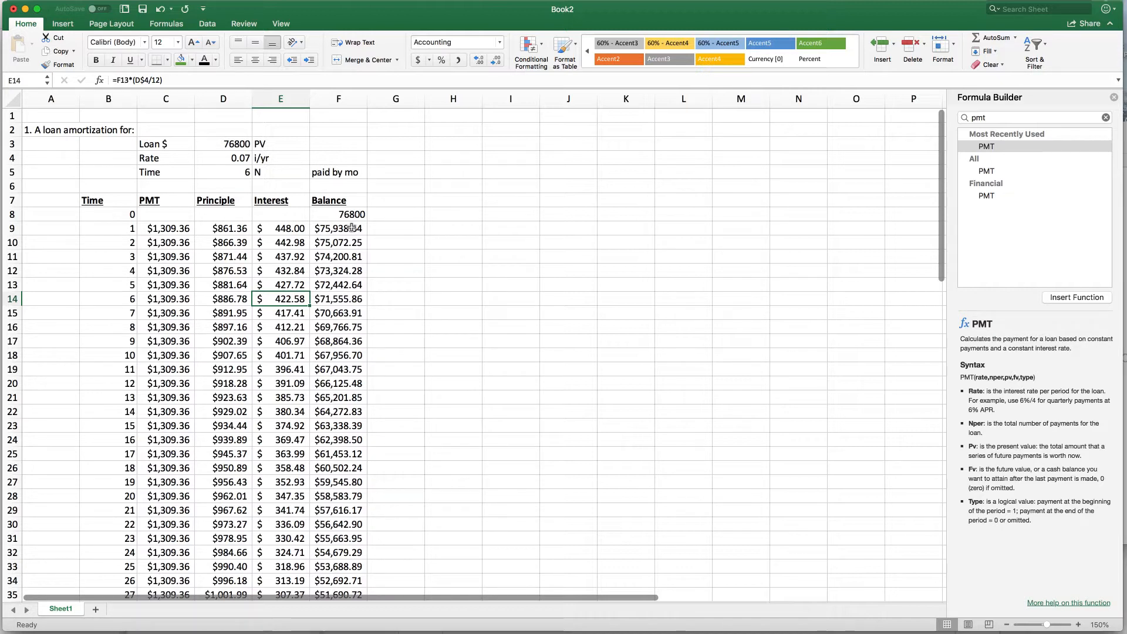
pyautogui.press('Left')
pyautogui.press('Right')
pyautogui.press('Left')
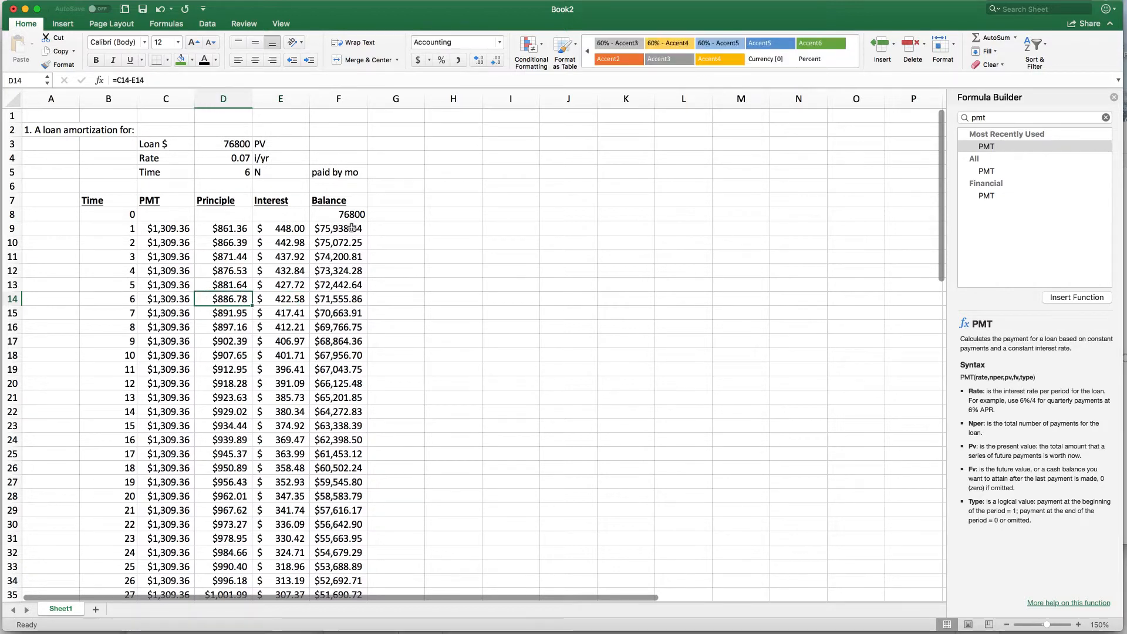
pyautogui.press('Right')
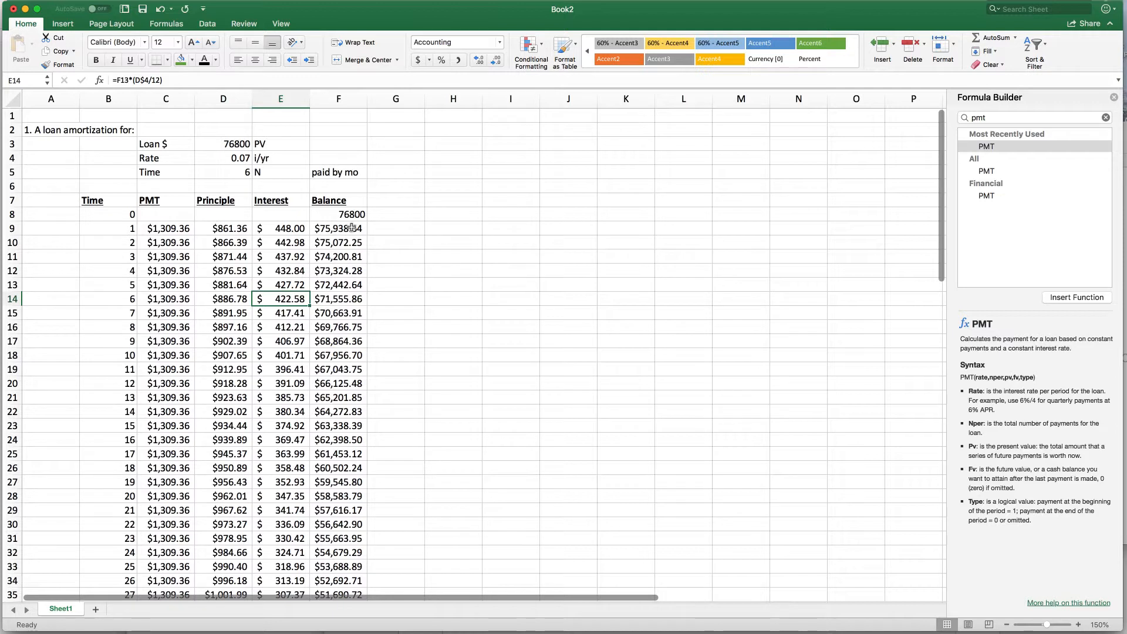
# - Compare the interest amounts of the first ten payments with the interest, principal and payment amounts near time 72
pyautogui.moveTo(296, 229); pyautogui.dragTo(307, 308)
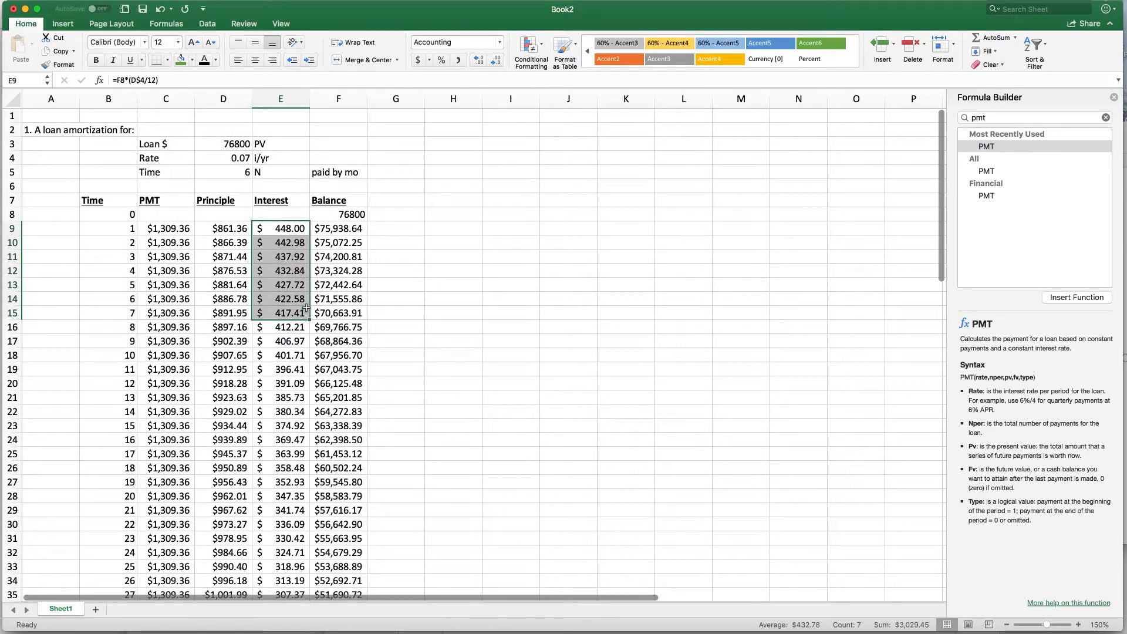
pyautogui.moveTo(299, 355); pyautogui.dragTo(295, 217)
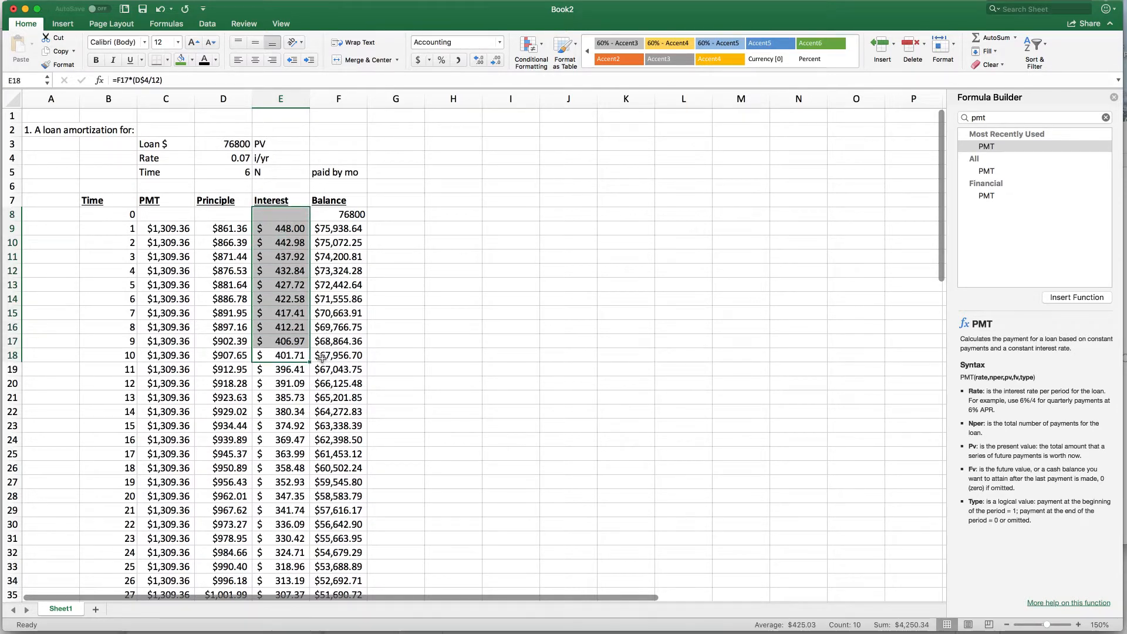
pyautogui.scroll(-1, 322, 358)
pyautogui.hscroll(1, 322, 359)
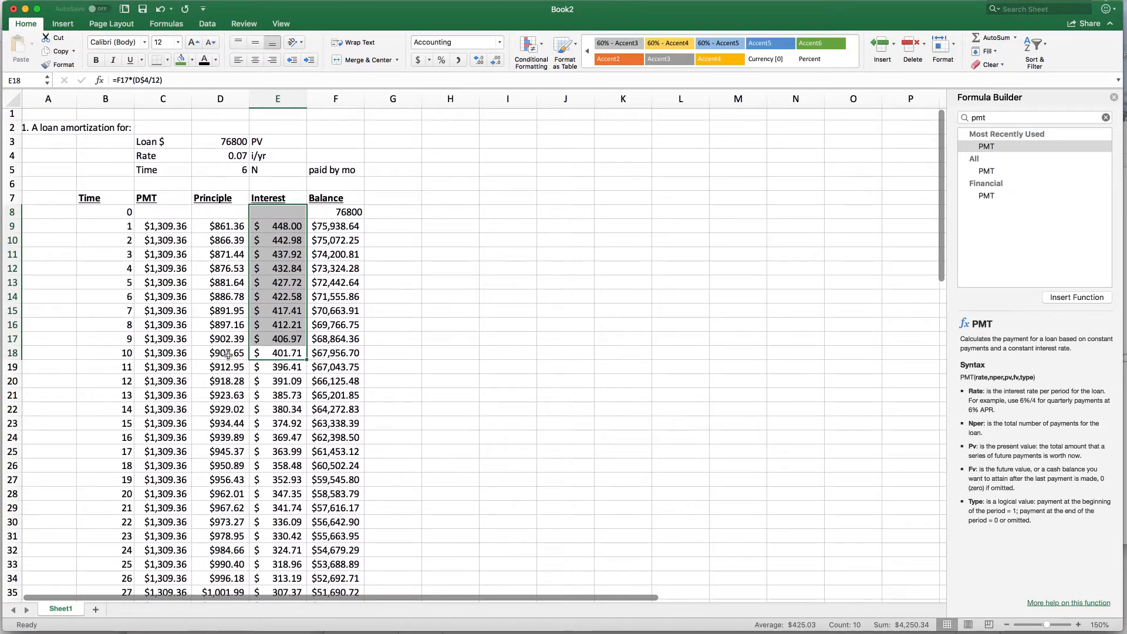
pyautogui.scroll(-15, 233, 335)
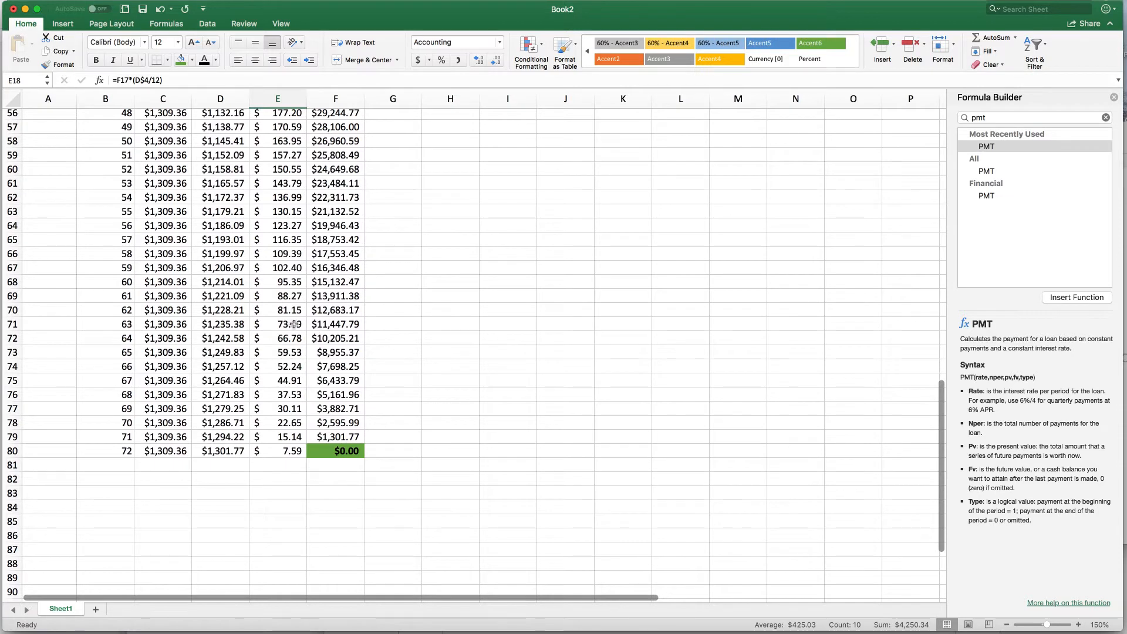
pyautogui.moveTo(293, 324); pyautogui.dragTo(289, 374)
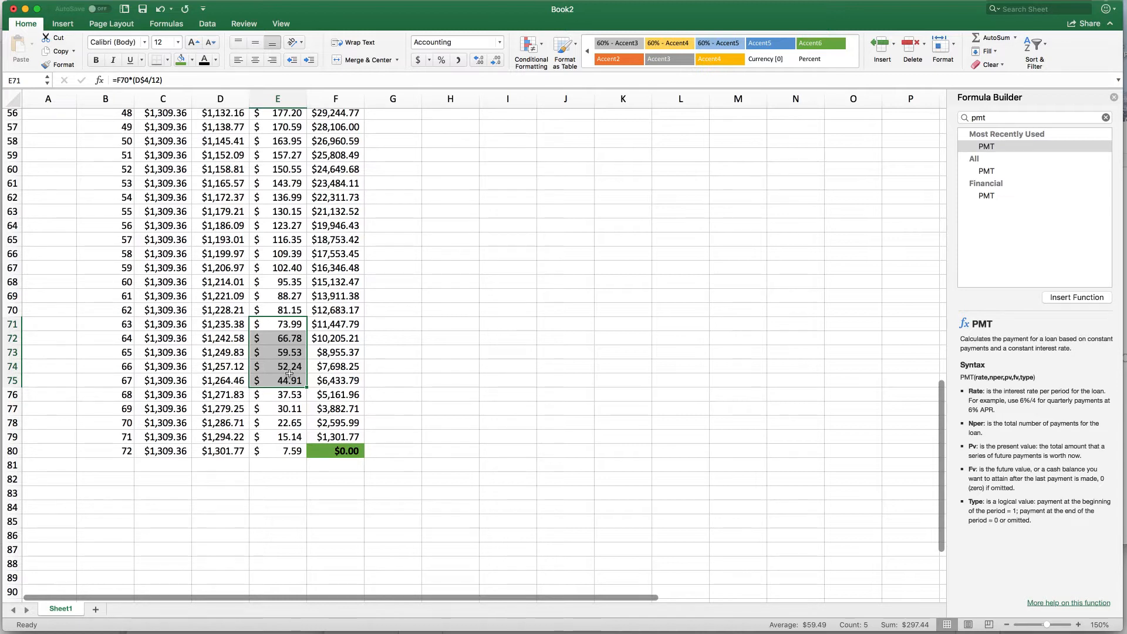
pyautogui.click(200, 325)
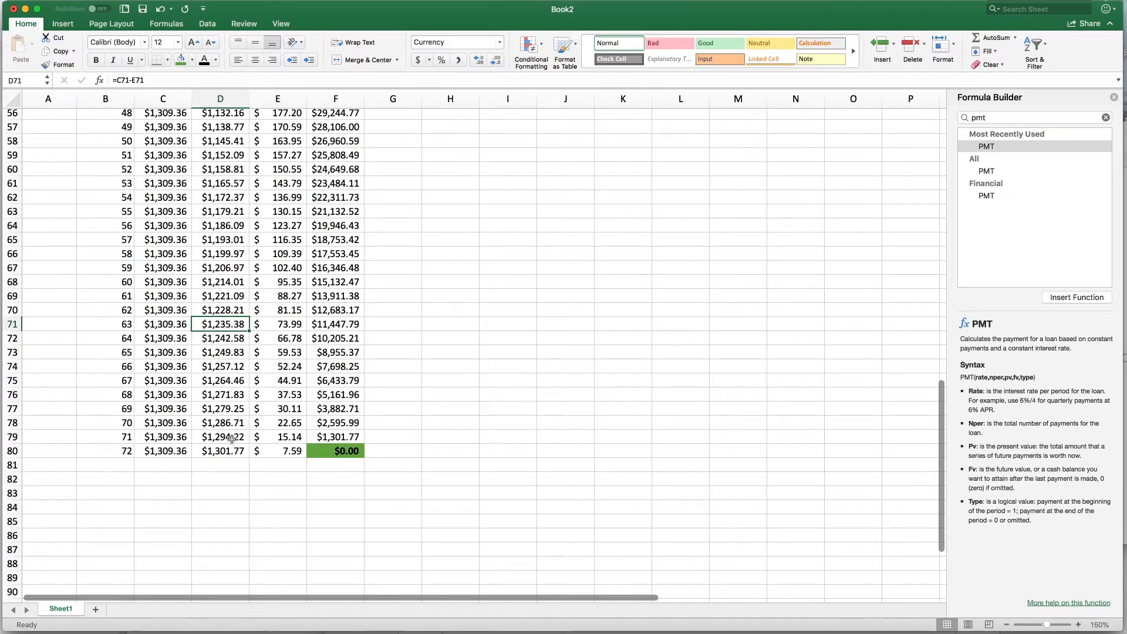
pyautogui.click(167, 451)
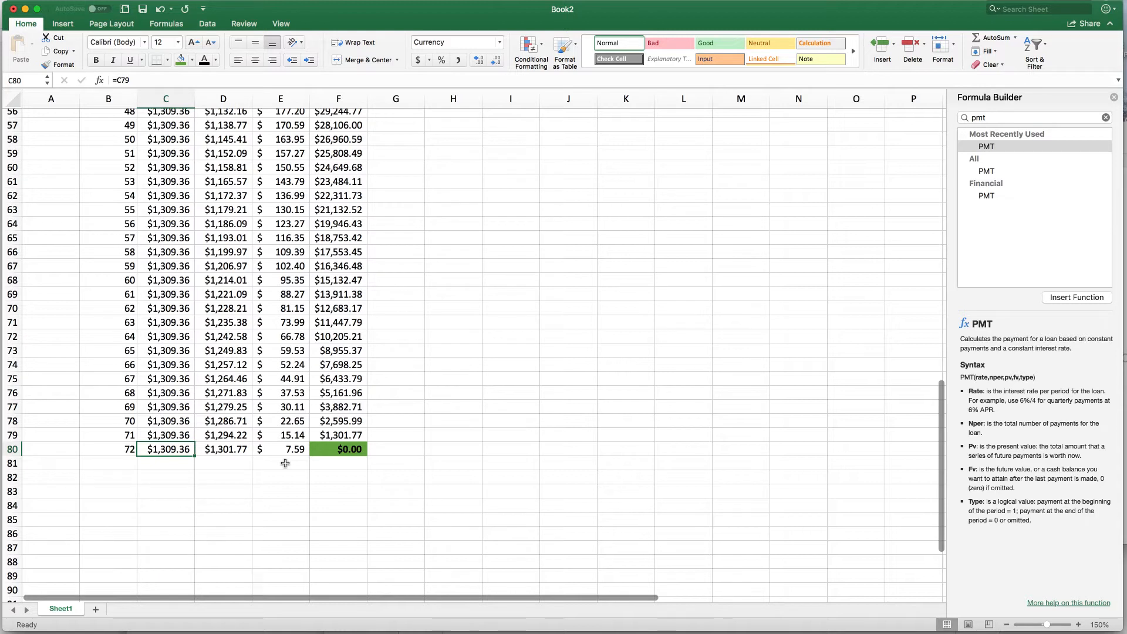
pyautogui.scroll(1, 285, 464)
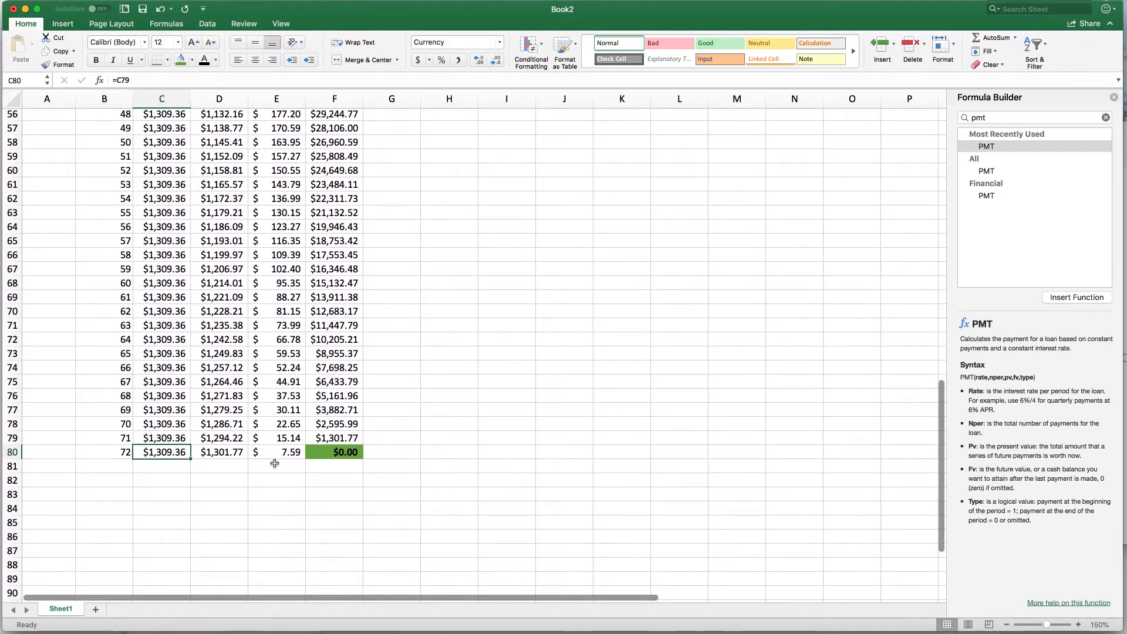
pyautogui.scroll(1, 235, 457)
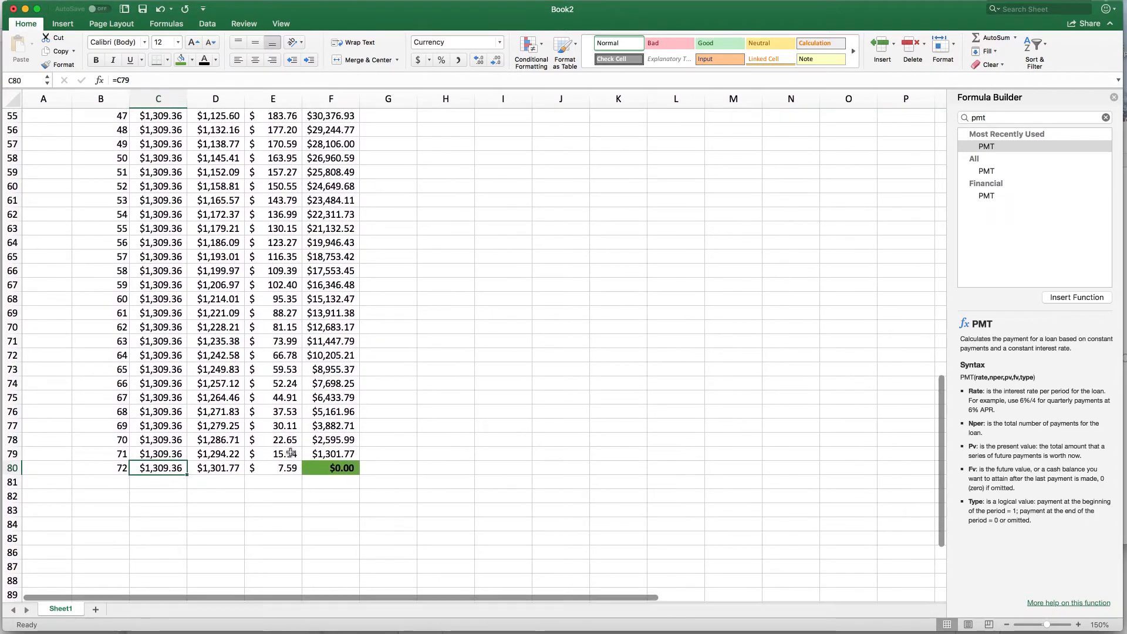
# - Check the time 72 interest formula in E80 and look over the payment rows from the table's start to its middle
pyautogui.click(287, 468)
pyautogui.scroll(15, 495, 433)
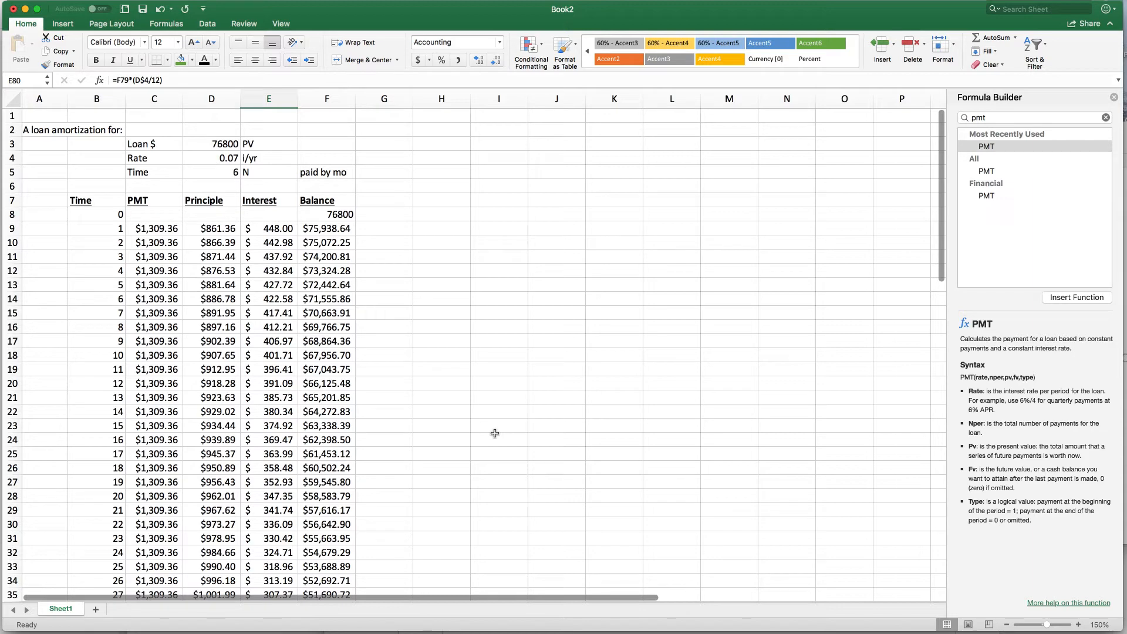
pyautogui.scroll(-7, 336, 373)
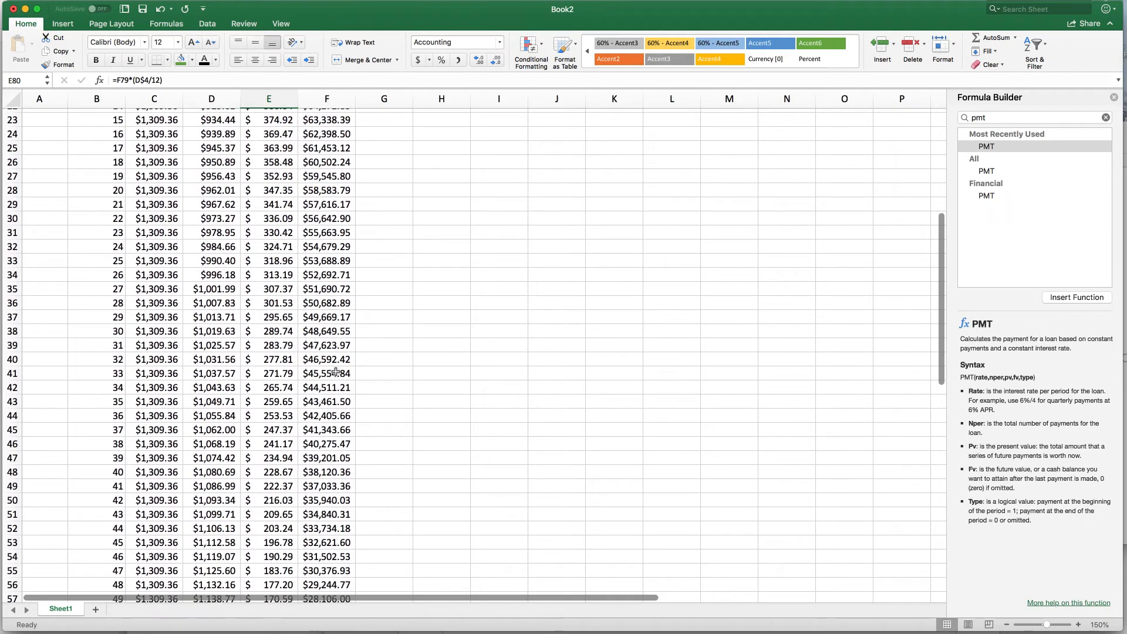
# - Select the whole time 30 row and examine its payment, principal, interest and balance alongside the time 29 balance
pyautogui.click(106, 330)
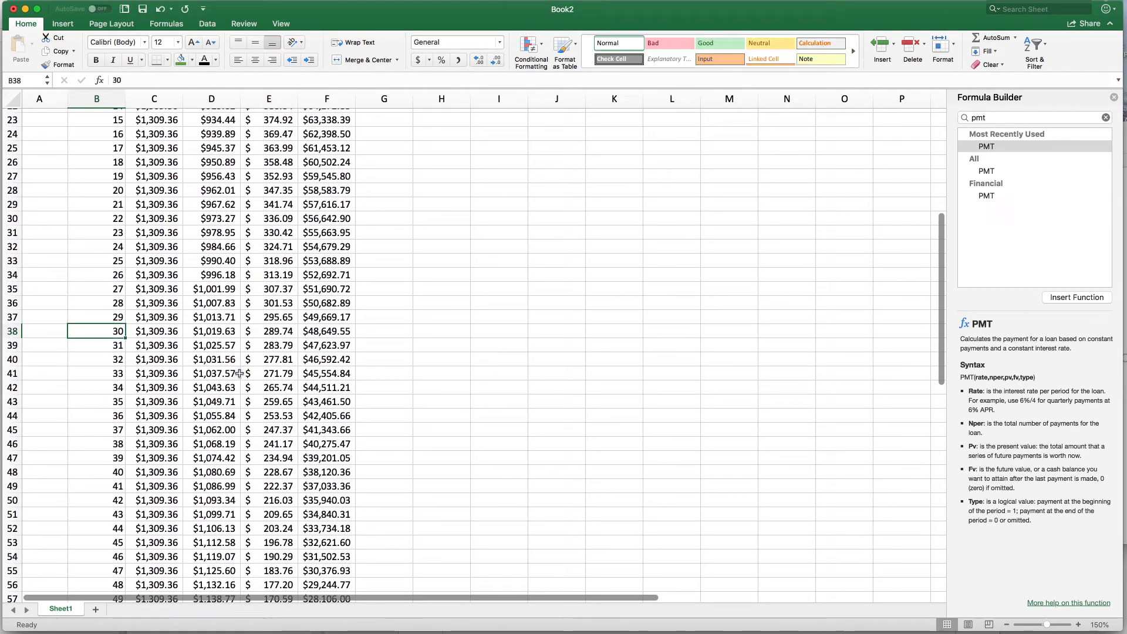
pyautogui.click(336, 328)
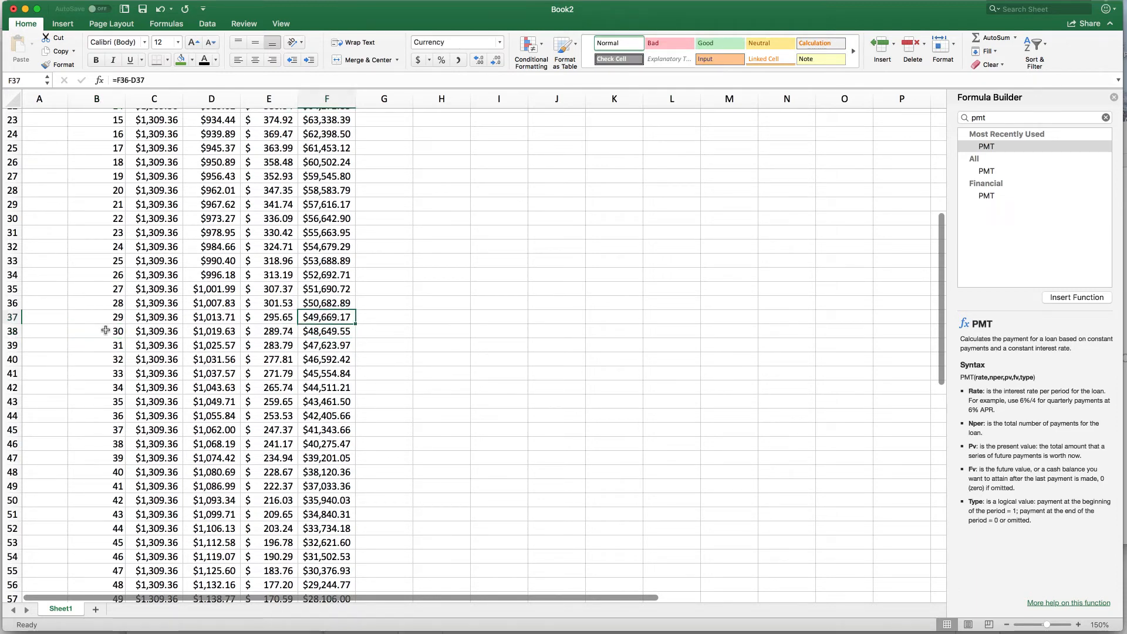
pyautogui.click(14, 331)
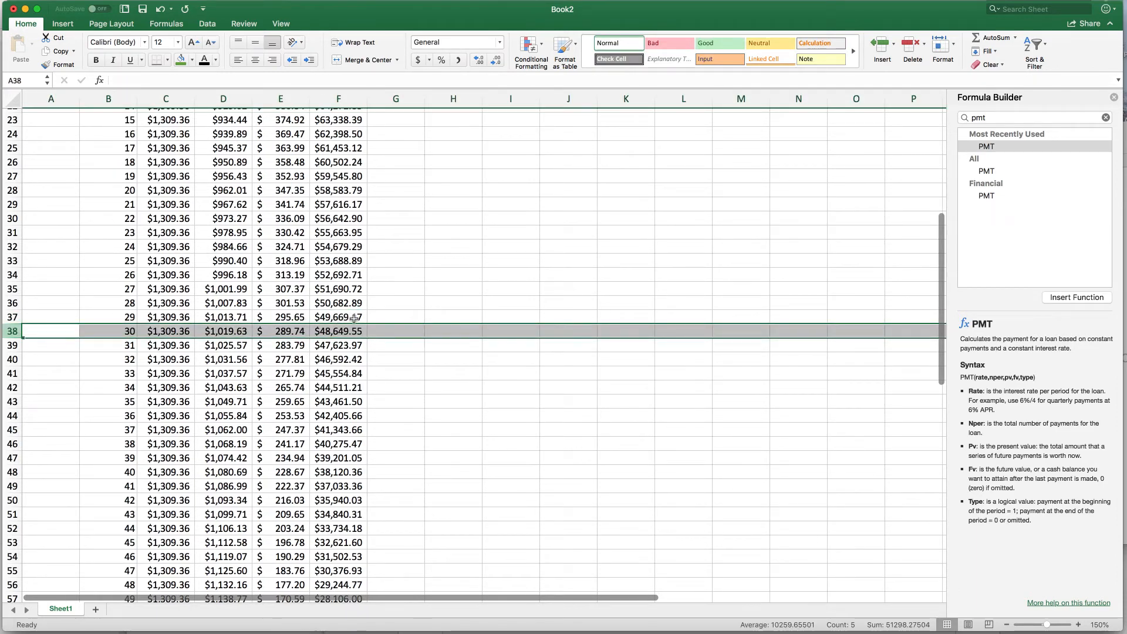
pyautogui.hscroll(1, 354, 318)
pyautogui.scroll(-1, 354, 317)
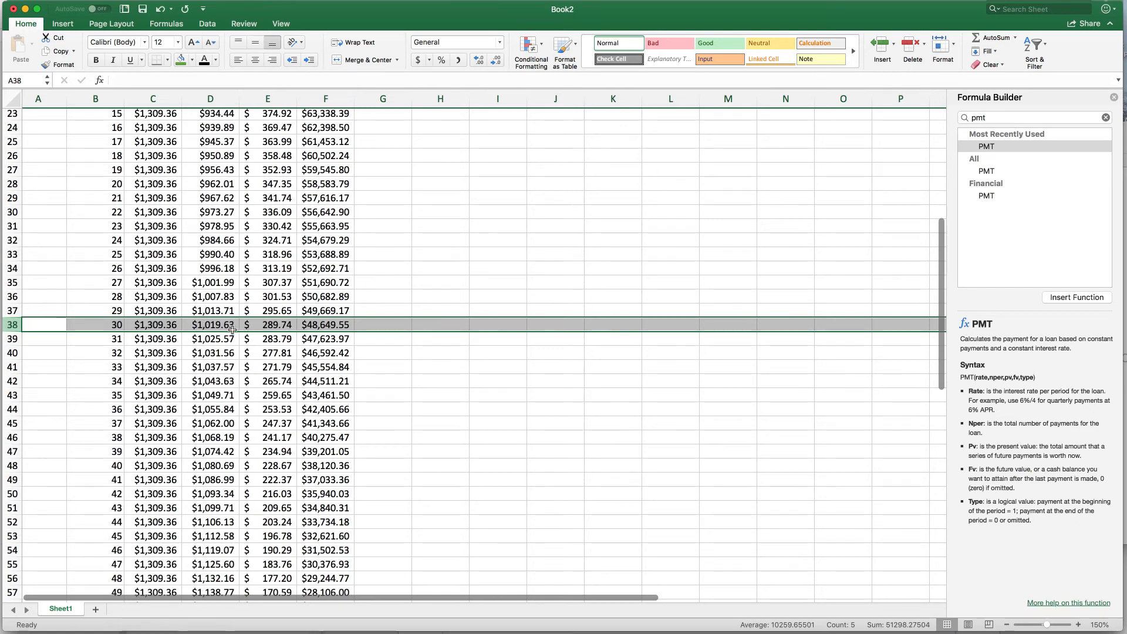
pyautogui.hscroll(-1, 320, 311)
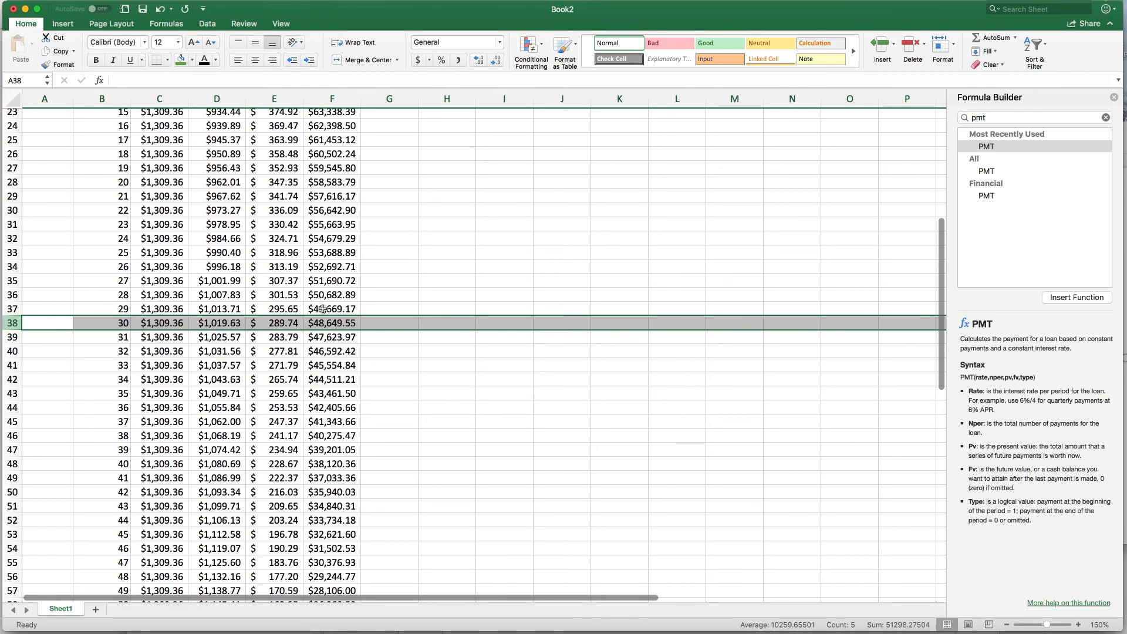
pyautogui.scroll(3, 323, 309)
pyautogui.scroll(5, 323, 310)
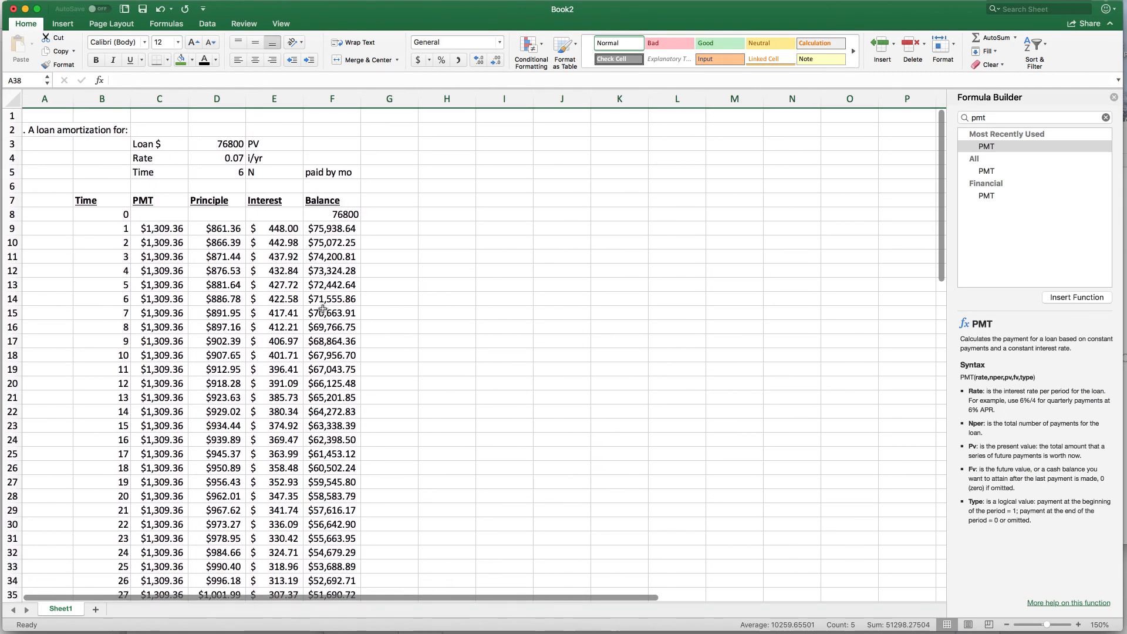